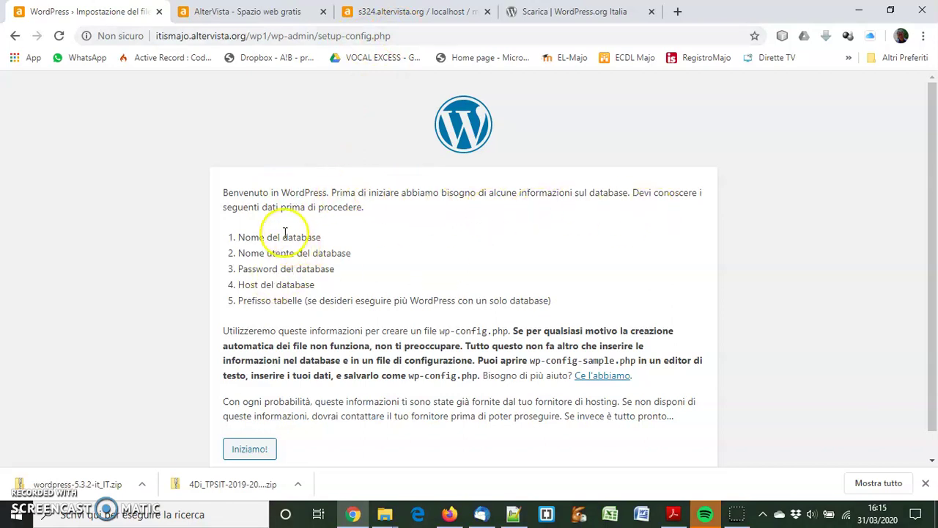
# Review the database name, username, password and host requirements, then proceed to the connection form
pyautogui.moveTo(237, 237); pyautogui.dragTo(322, 237)
pyautogui.moveTo(244, 253); pyautogui.dragTo(367, 252)
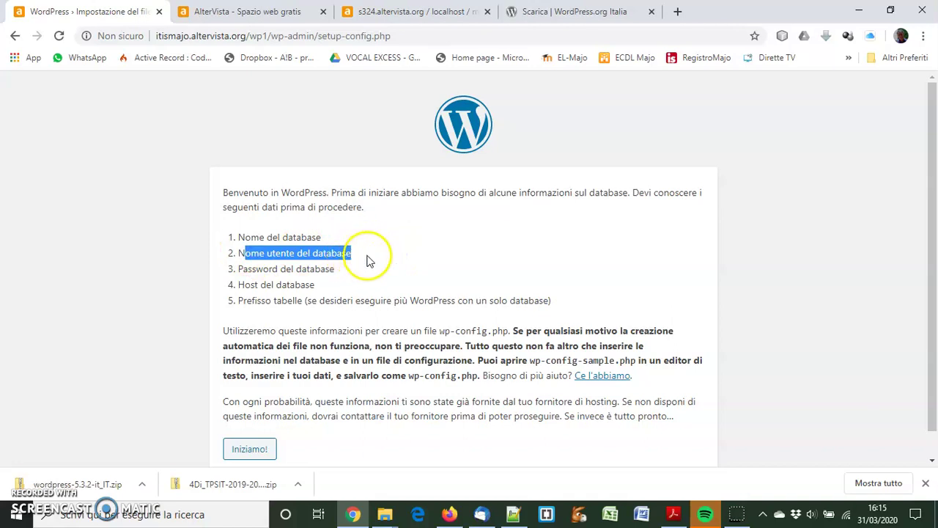
pyautogui.moveTo(238, 269); pyautogui.dragTo(336, 268)
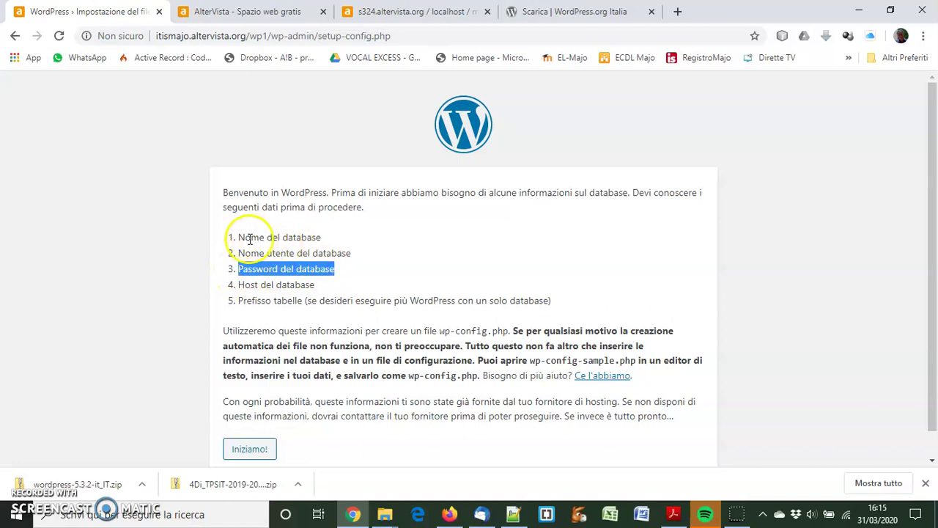
pyautogui.moveTo(239, 237); pyautogui.dragTo(334, 242)
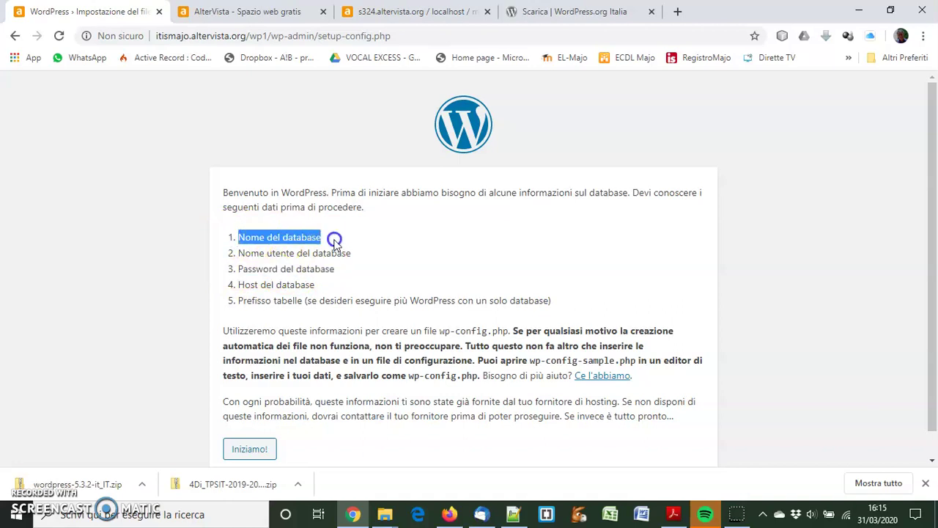
pyautogui.moveTo(239, 285); pyautogui.dragTo(317, 286)
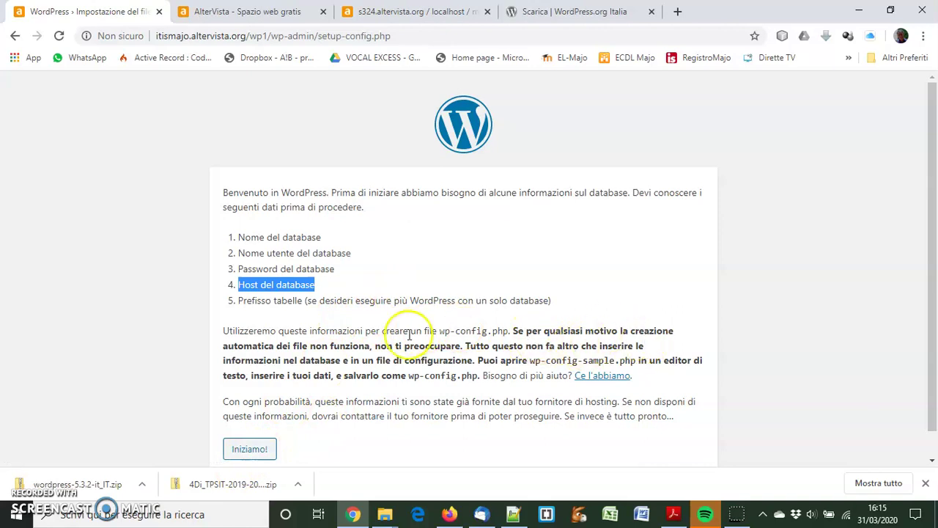
pyautogui.click(262, 448)
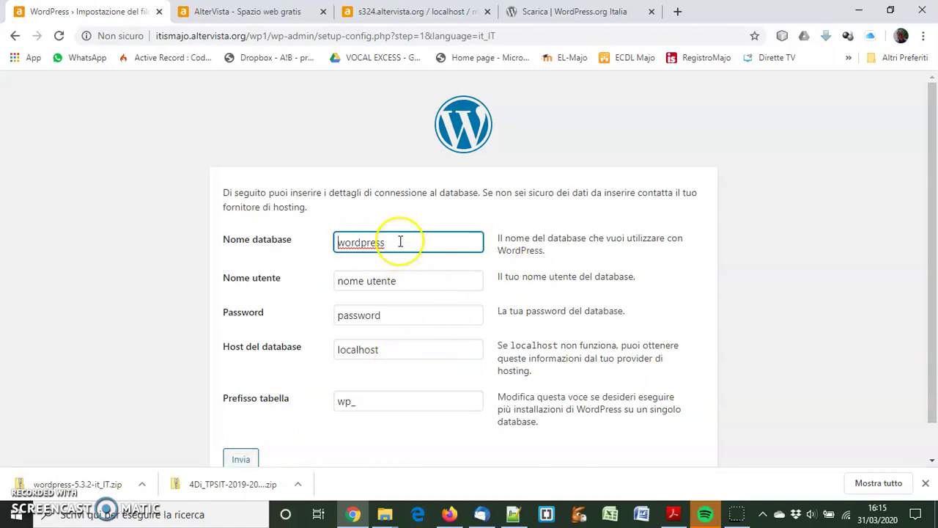
# Enter database name my_itismajo and the database username, and leave the password blank
pyautogui.moveTo(399, 241); pyautogui.dragTo(325, 243)
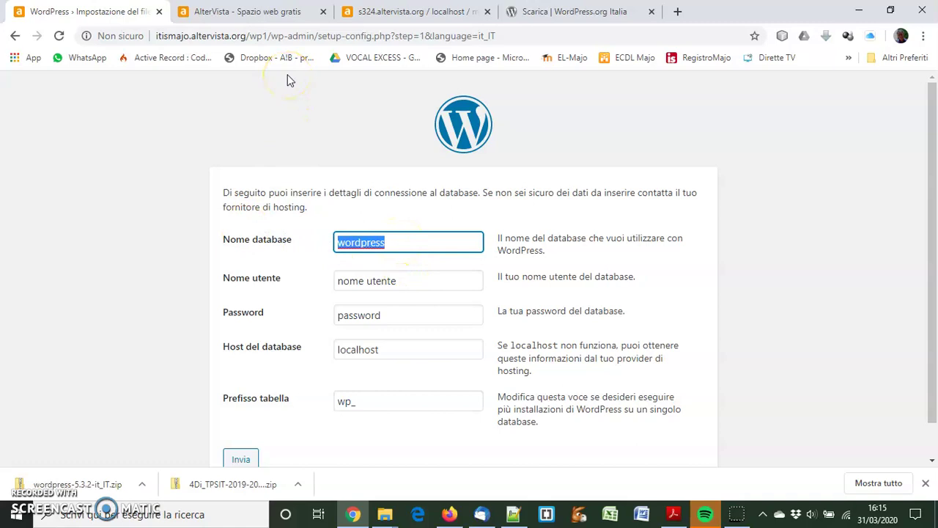
pyautogui.write('my')
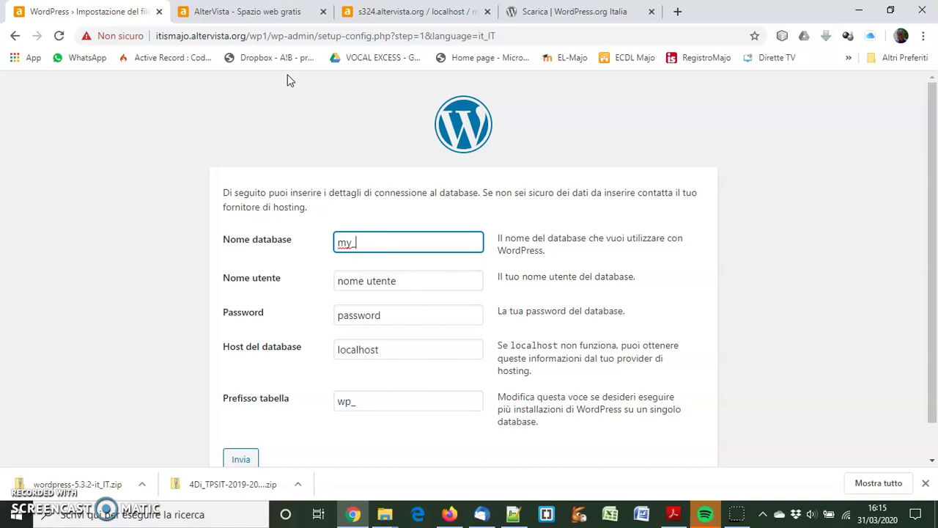
pyautogui.write('_itismajo')
pyautogui.moveTo(416, 281); pyautogui.dragTo(293, 286)
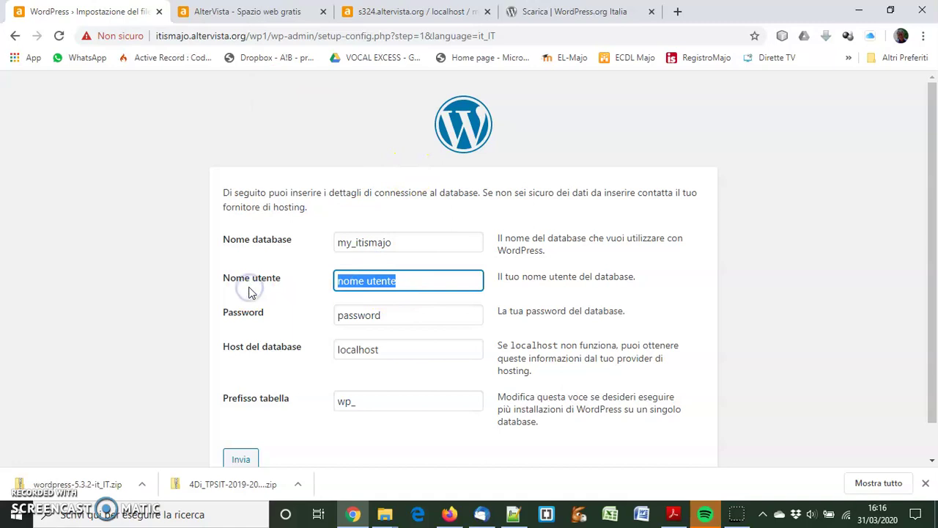
pyautogui.write('itismajo')
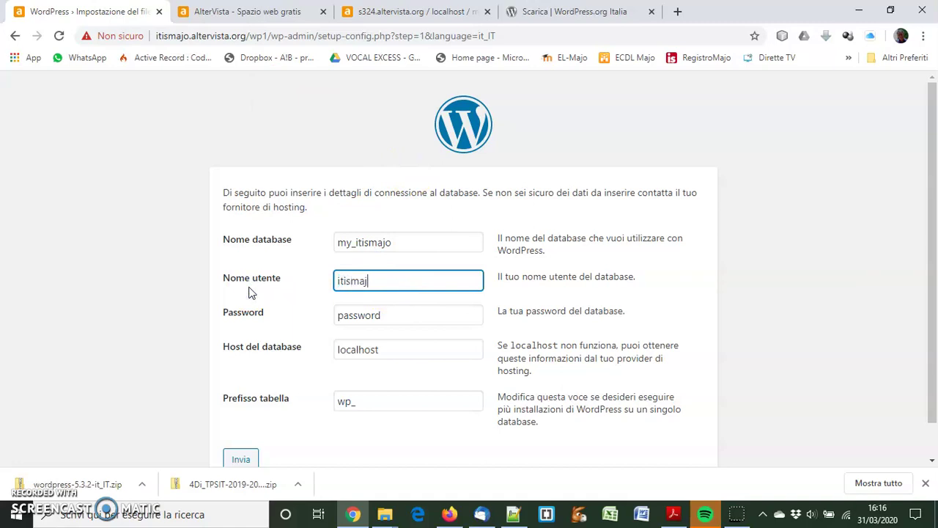
pyautogui.doubleClick(351, 313)
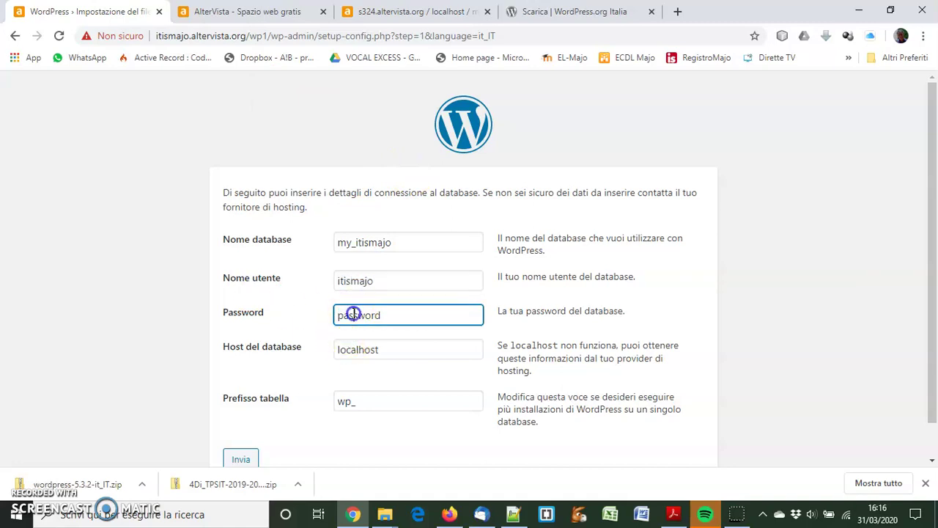
pyautogui.press('BackSpace')
# Change the table prefix to wp1_, submit the connection details and launch the installation
pyautogui.click(350, 402)
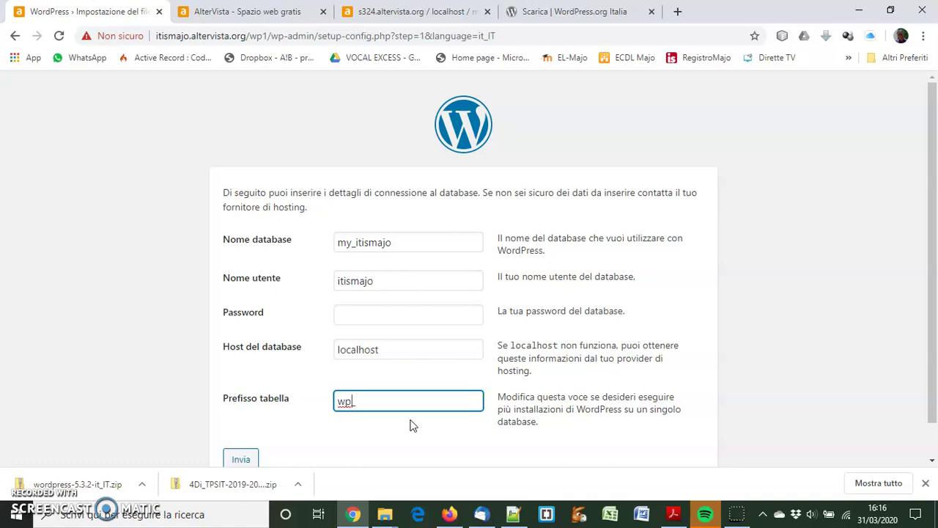
pyautogui.write('1')
pyautogui.press('Delete')
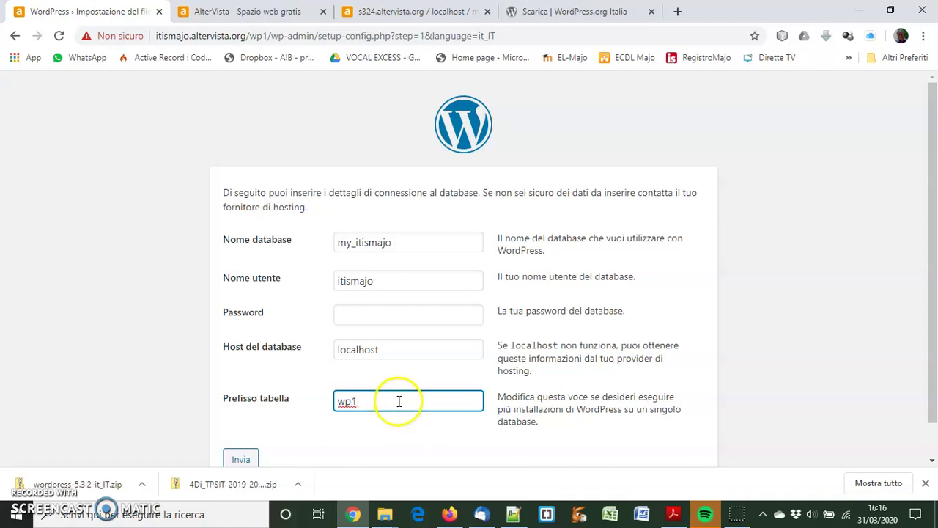
pyautogui.scroll(-1, 492, 296)
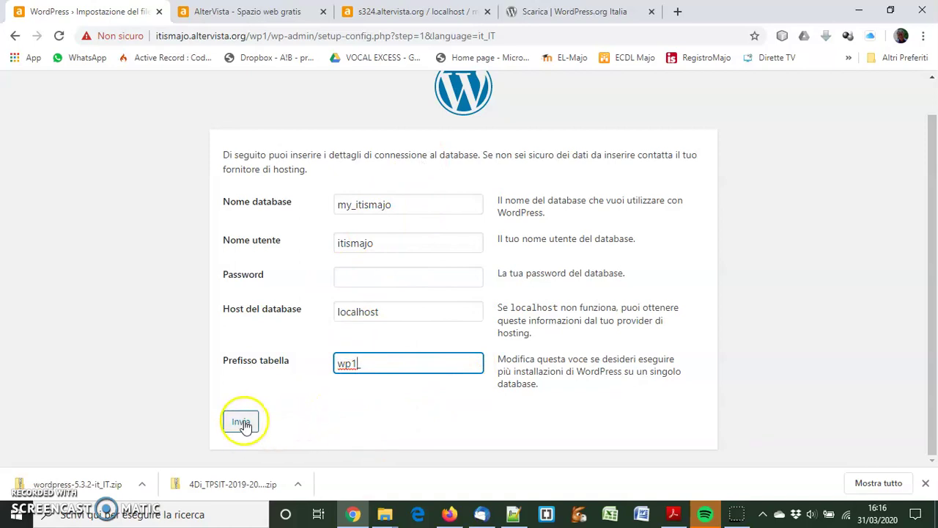
pyautogui.doubleClick(353, 364)
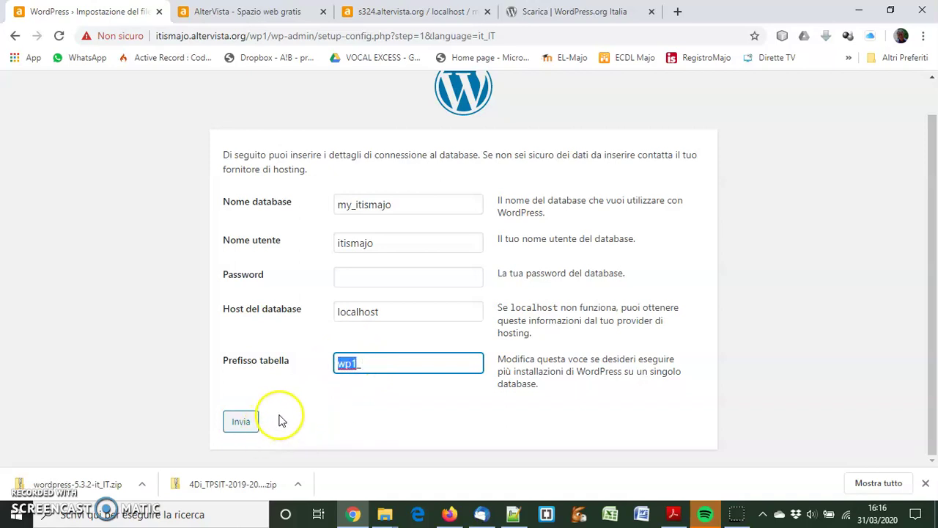
pyautogui.click(242, 424)
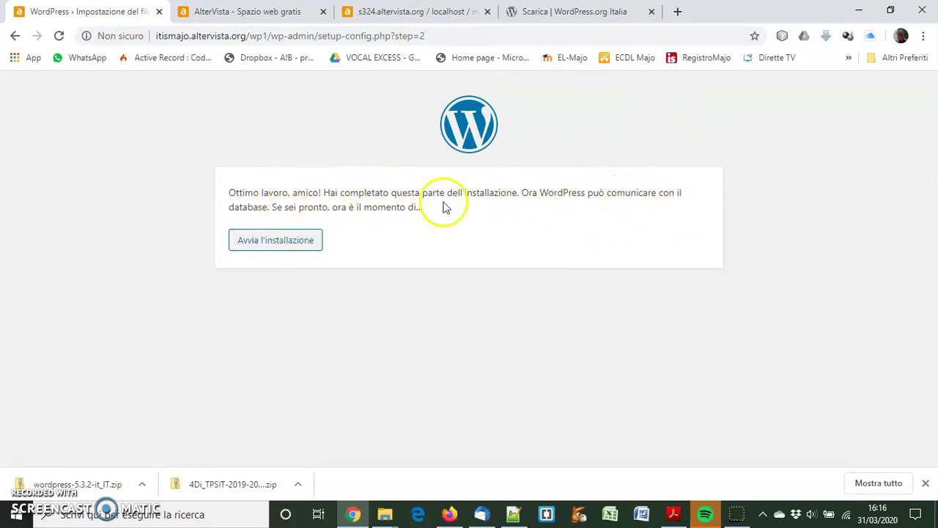
pyautogui.click(270, 242)
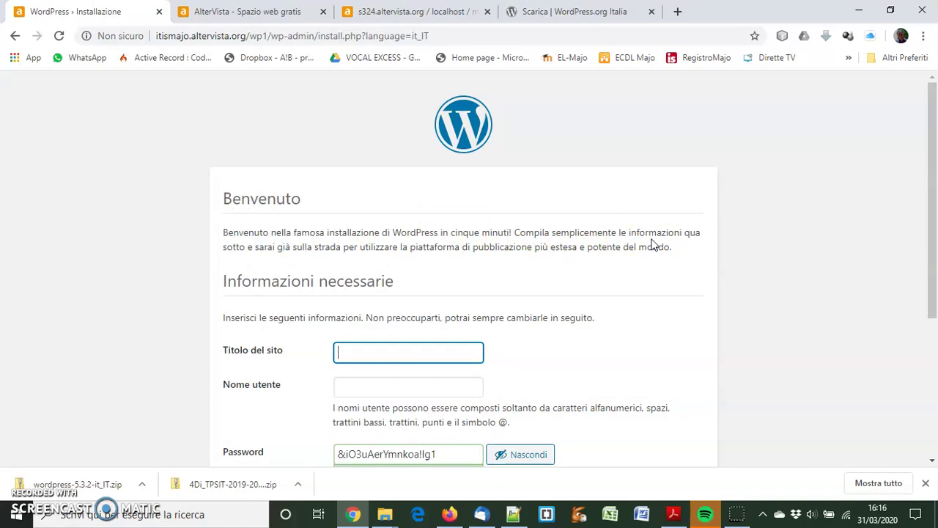
# Title the site 'Itis Majo' and set the admin username to admin
pyautogui.write('Itis Majo')
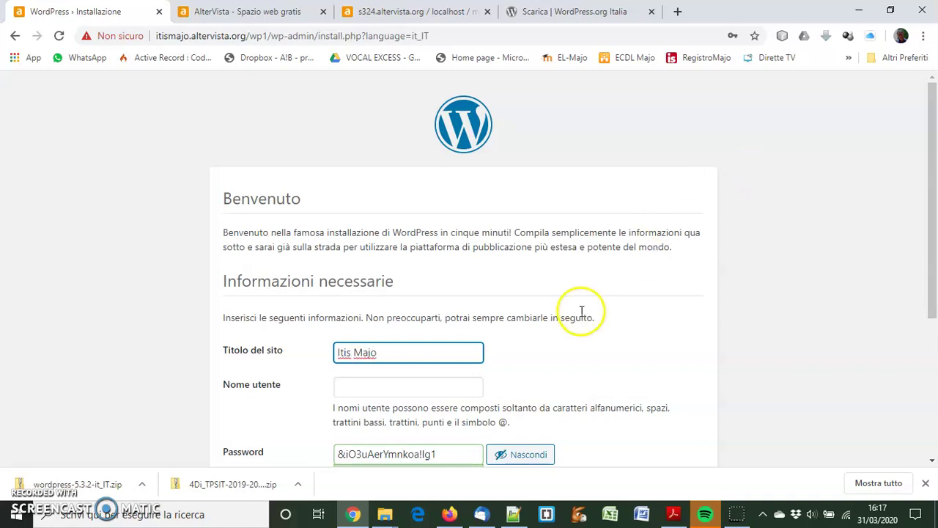
pyautogui.click(360, 386)
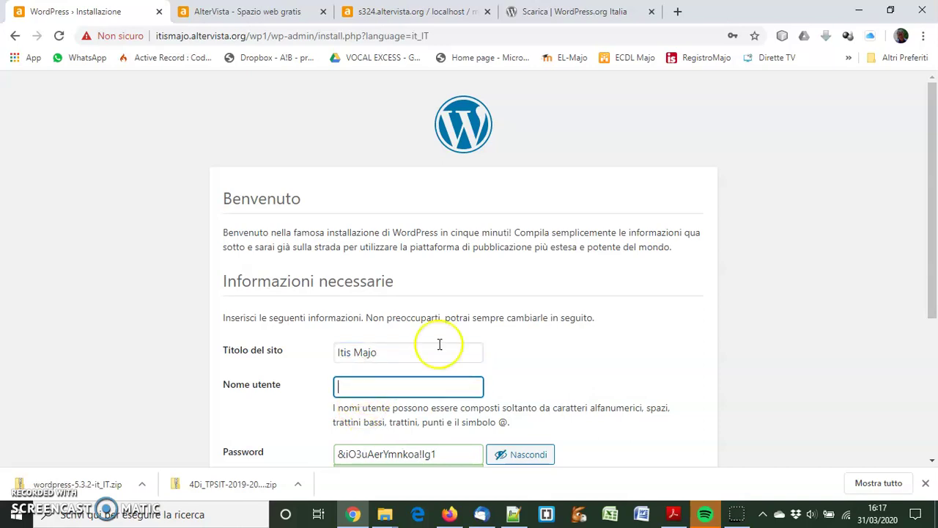
pyautogui.scroll(-1, 458, 279)
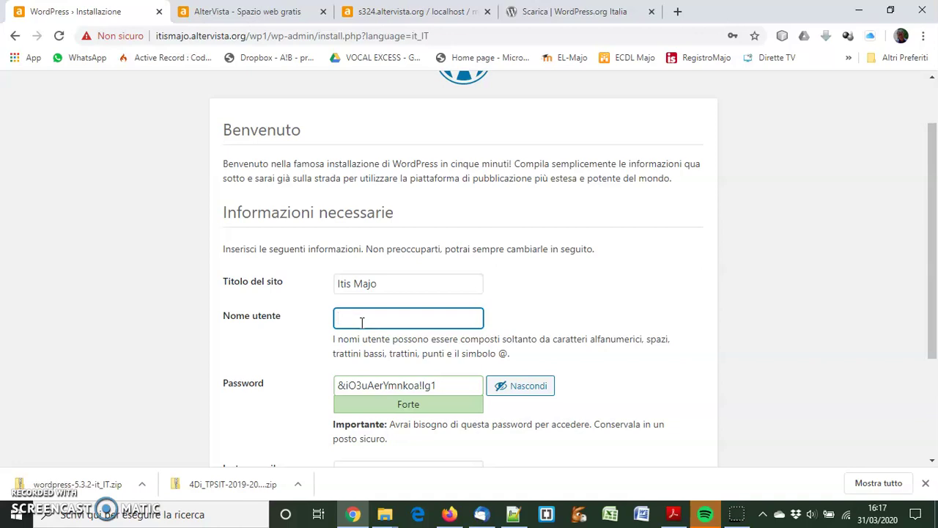
pyautogui.write('min')
# Hide the suggested password and overwrite it with a short, weak password
pyautogui.moveTo(455, 384); pyautogui.dragTo(316, 389)
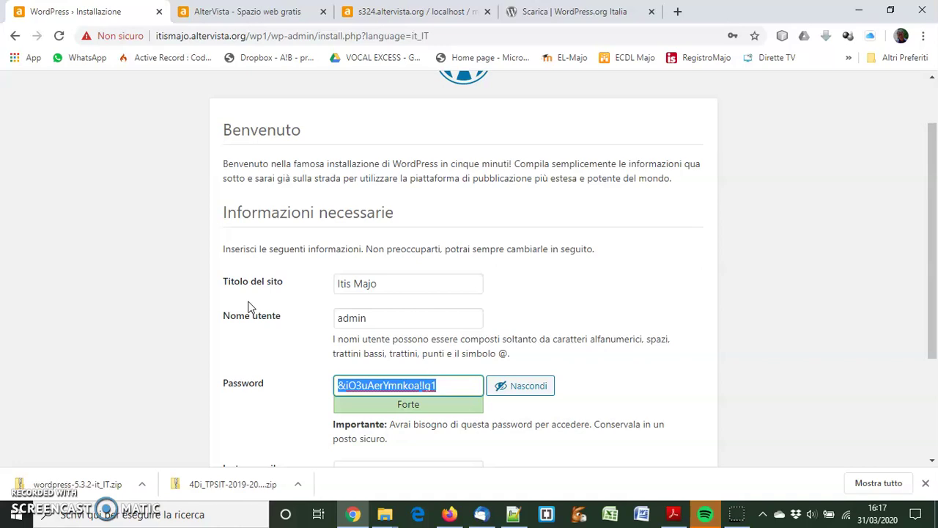
pyautogui.click(507, 385)
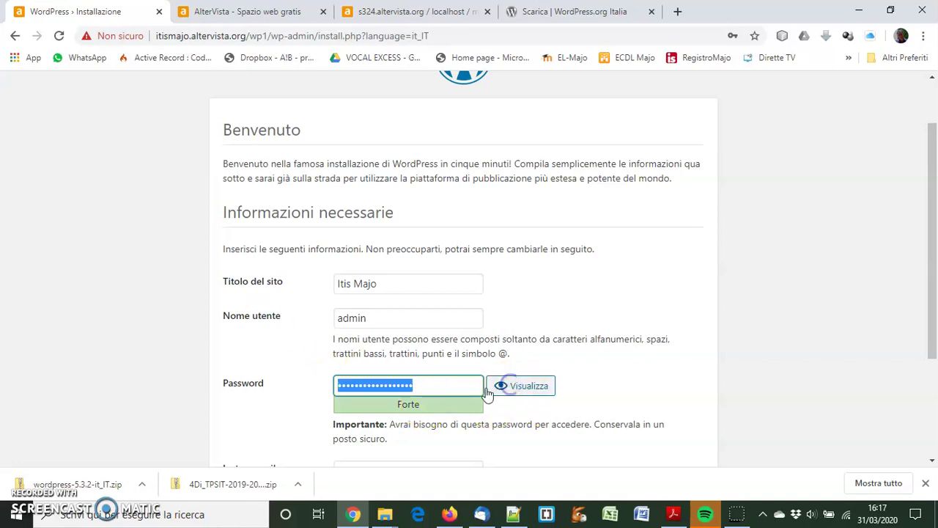
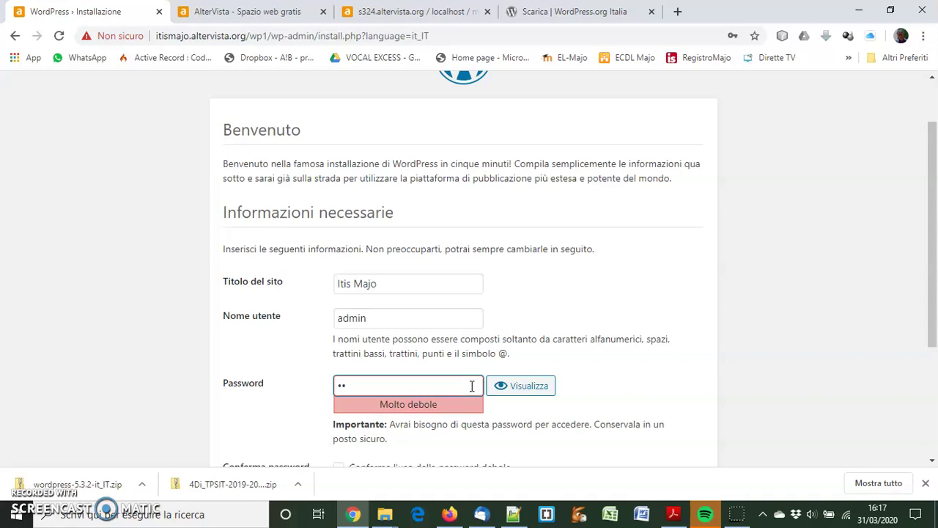
pyautogui.scroll(-2, 472, 381)
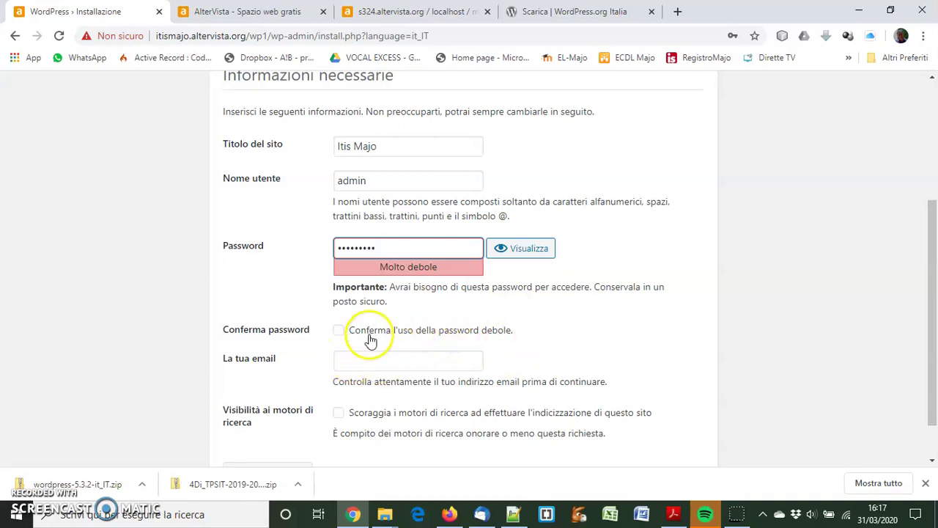
# Confirm the weak password, enter the administrator's e-mail address, and install WordPress
pyautogui.click(340, 332)
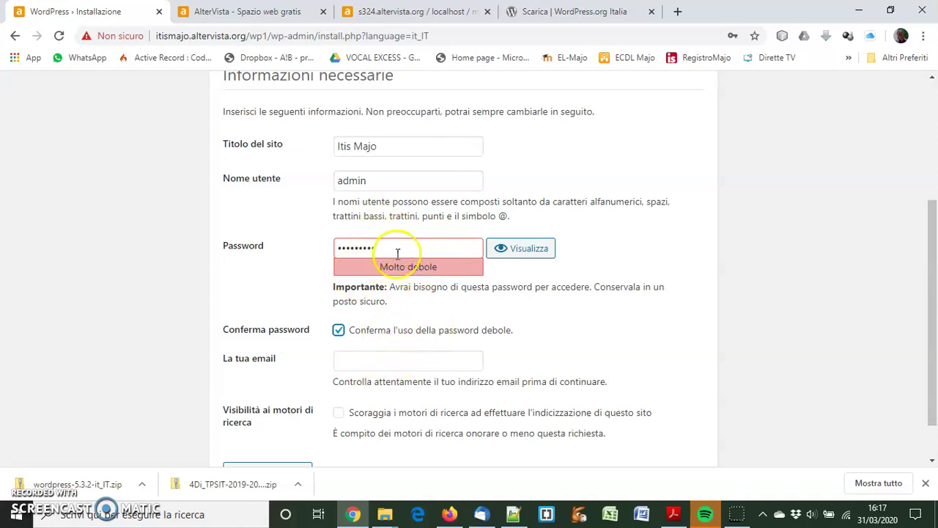
pyautogui.click(368, 358)
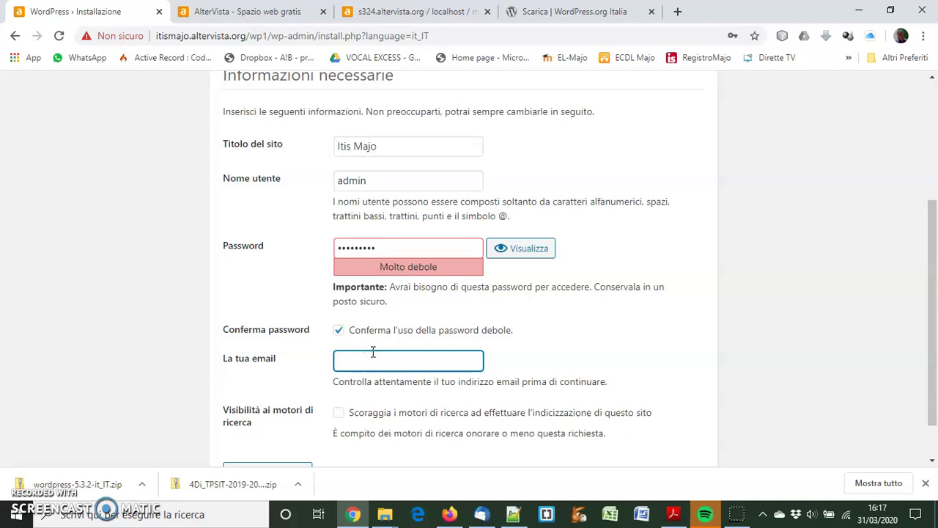
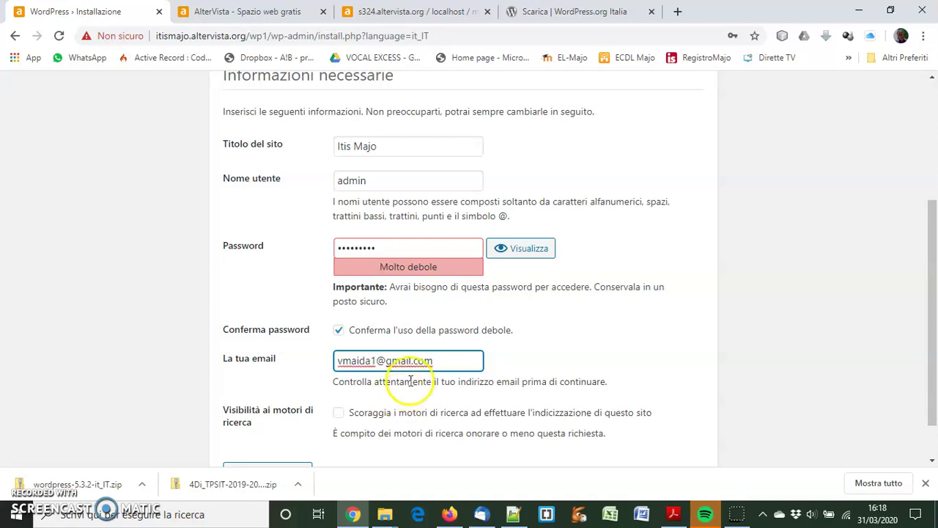
pyautogui.scroll(-1, 447, 347)
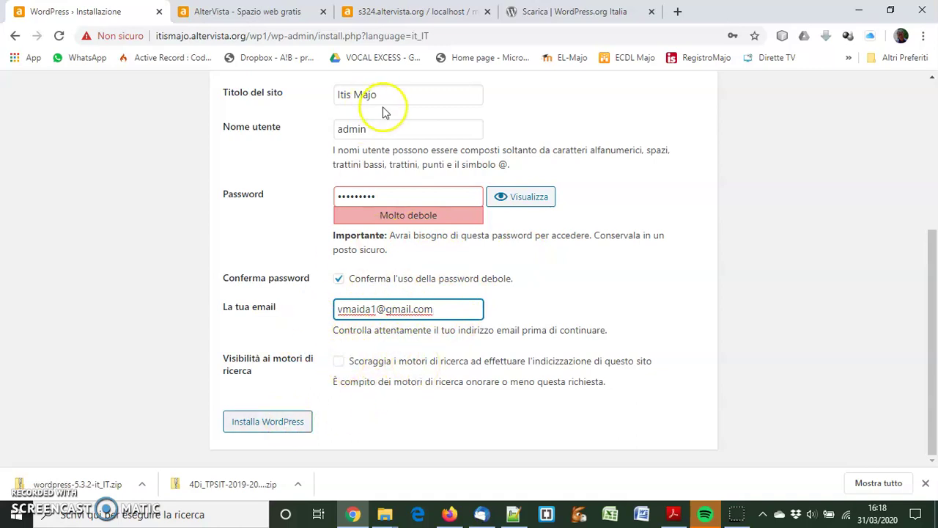
pyautogui.moveTo(383, 130); pyautogui.dragTo(339, 125)
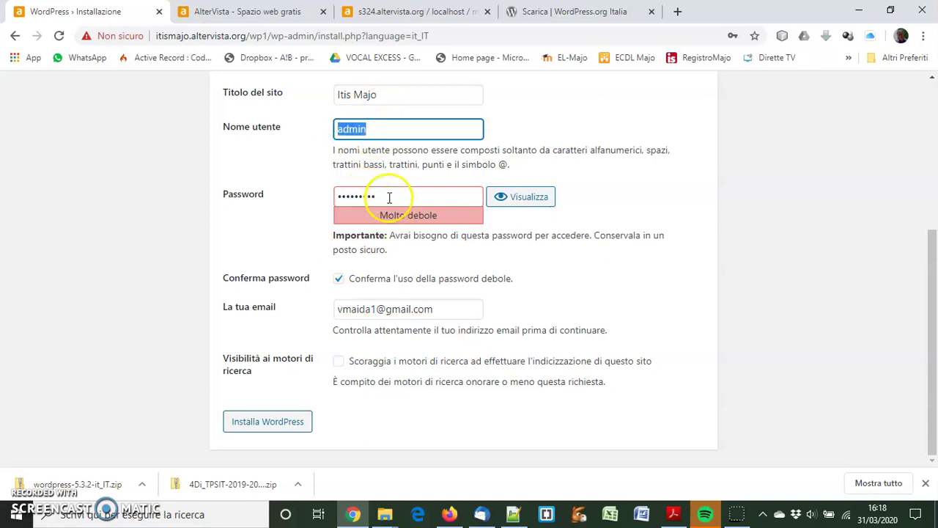
pyautogui.moveTo(387, 195); pyautogui.dragTo(305, 199)
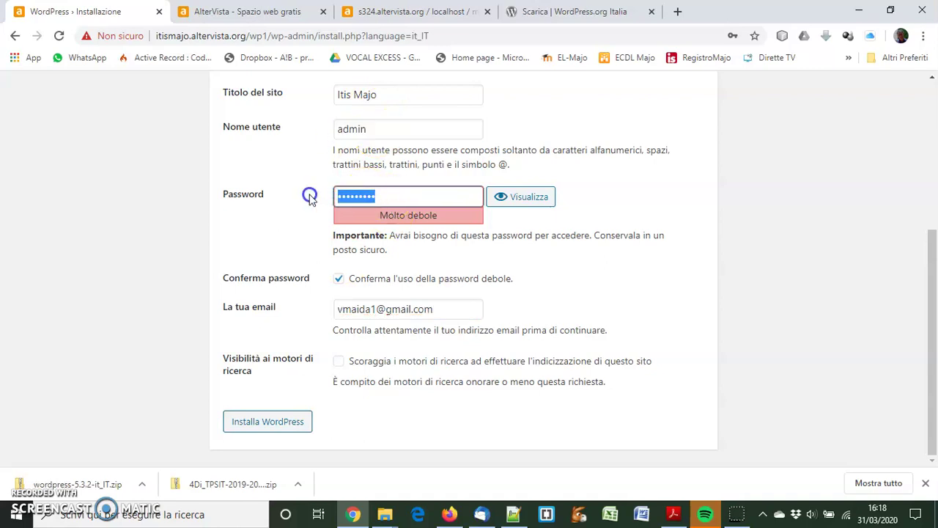
pyautogui.click(290, 423)
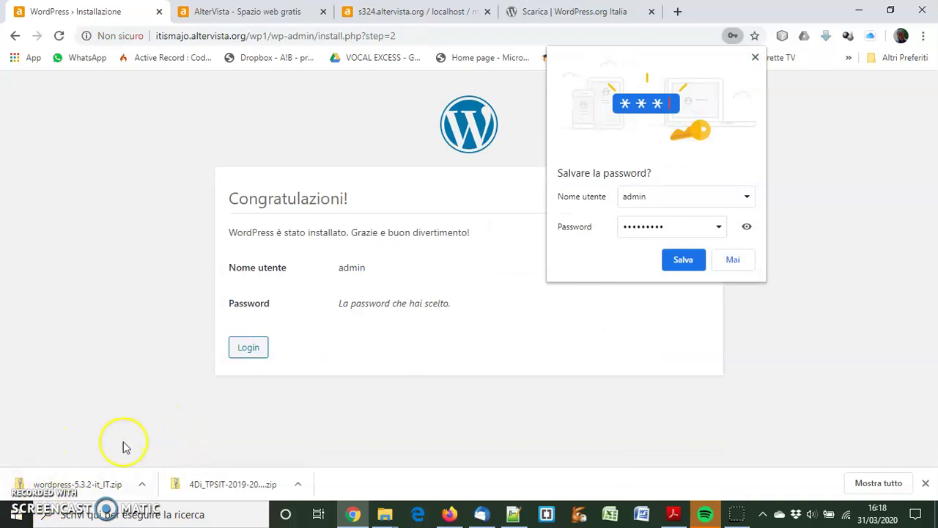
# Decline saving the password, log in as admin, and visit the public Itis Majo site
pyautogui.click(735, 259)
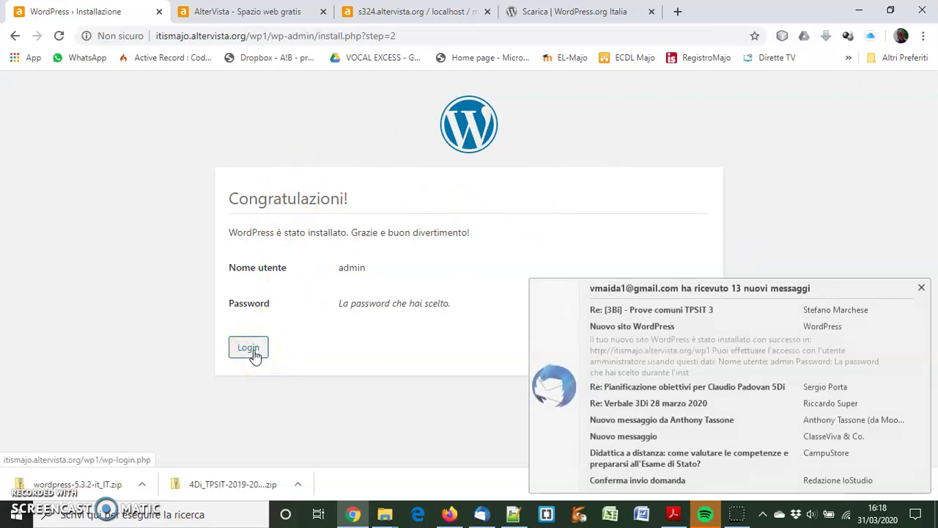
pyautogui.click(248, 348)
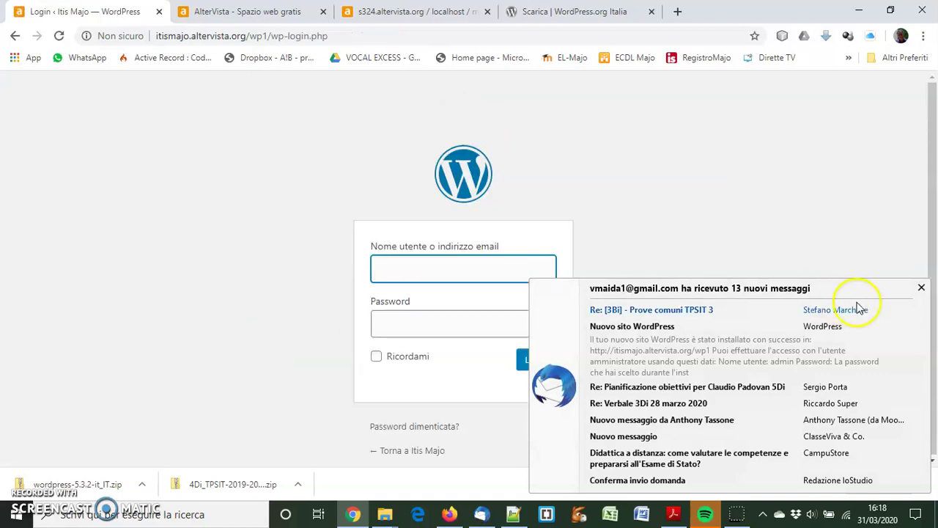
pyautogui.click(921, 288)
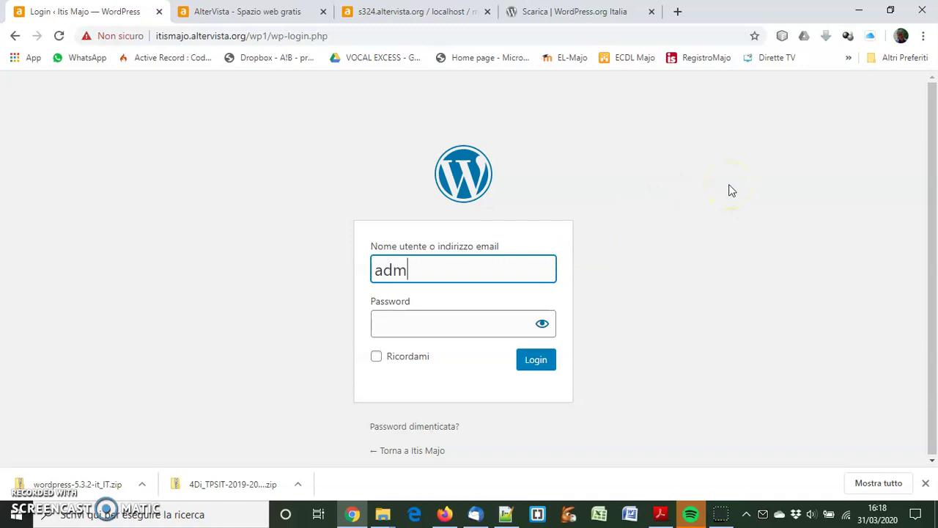
pyautogui.press('Tab')
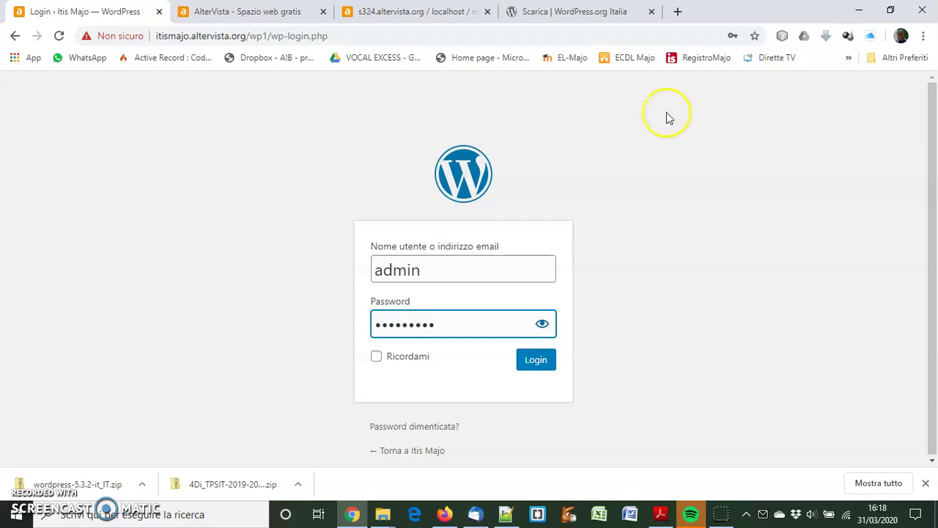
pyautogui.click(542, 361)
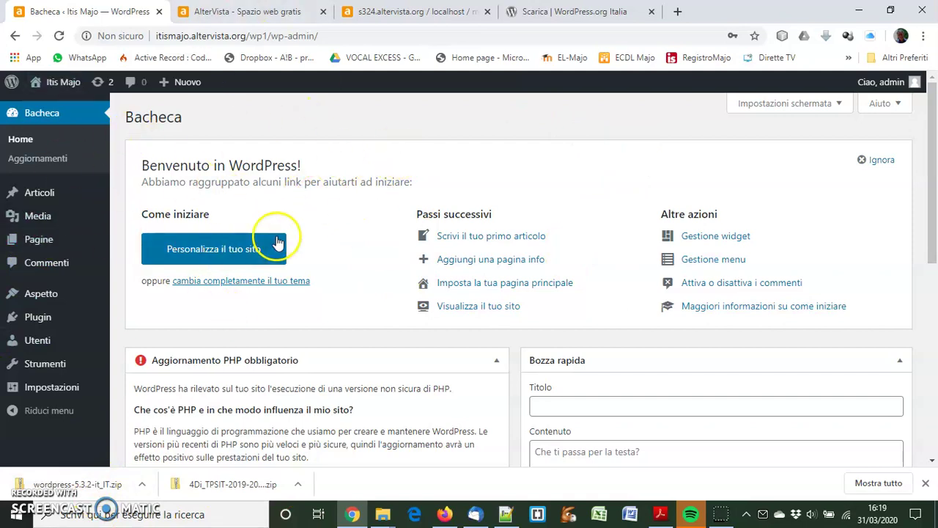
pyautogui.moveTo(71, 88)
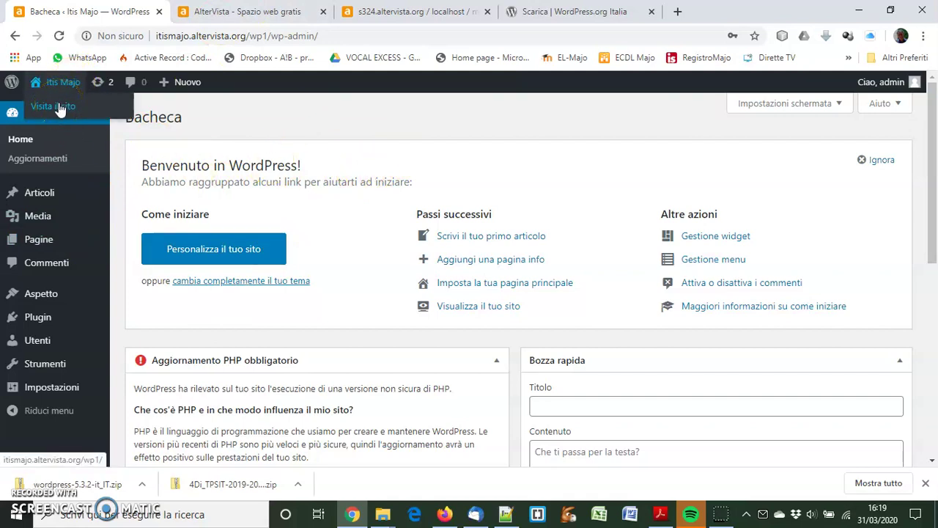
pyautogui.click(61, 108)
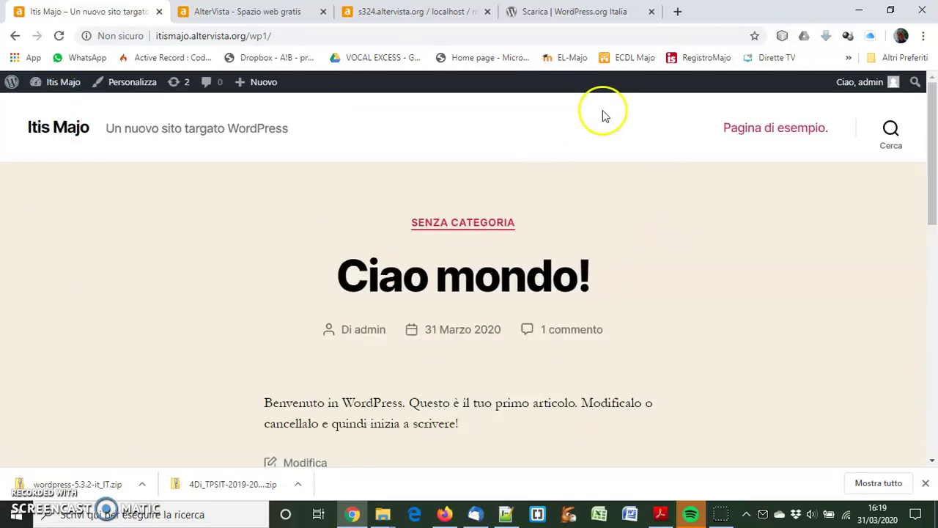
# Scroll through the front page's Ciao mondo! post, then go back to the Bacheca dashboard
pyautogui.scroll(-5, 740, 225)
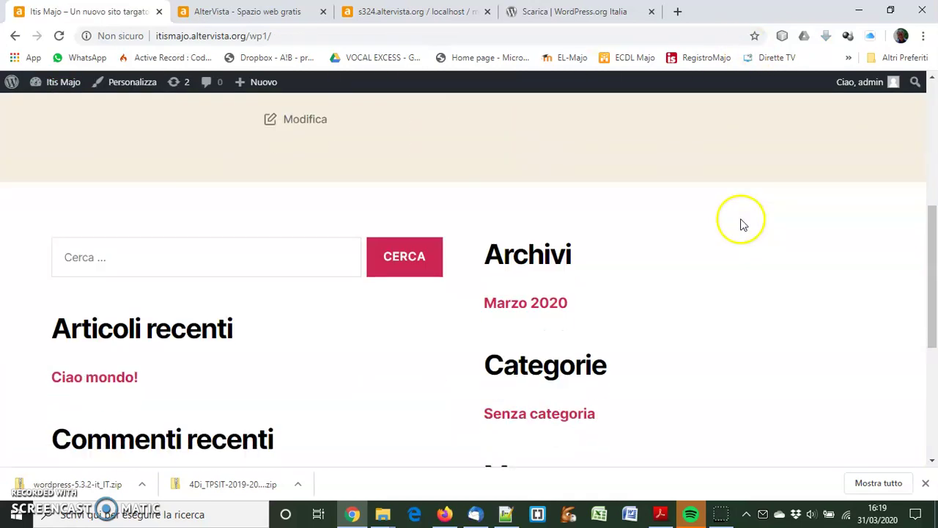
pyautogui.scroll(-3, 737, 220)
pyautogui.scroll(10, 748, 237)
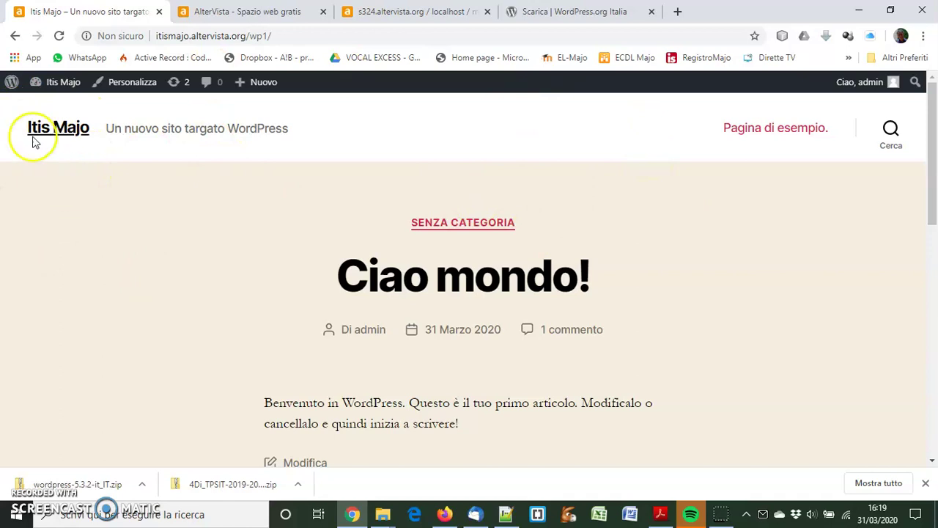
pyautogui.moveTo(12, 85)
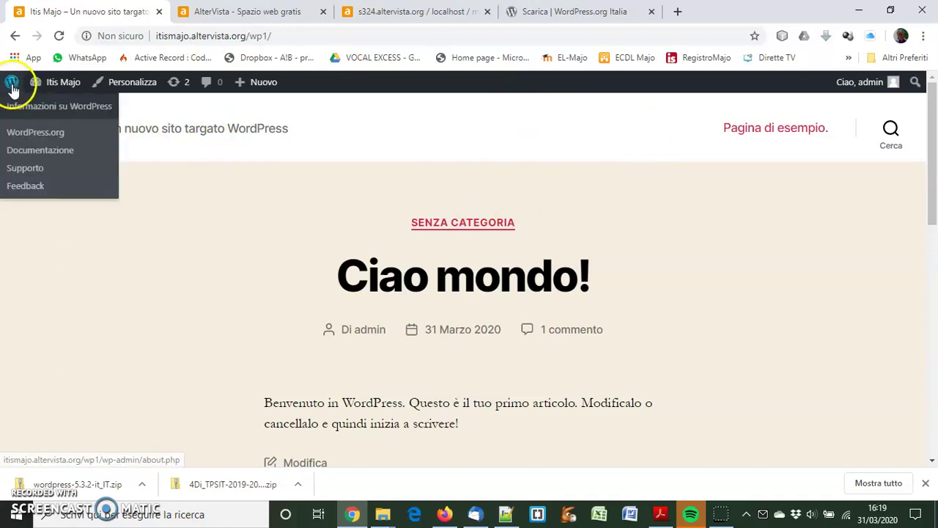
pyautogui.moveTo(46, 85)
pyautogui.click(52, 107)
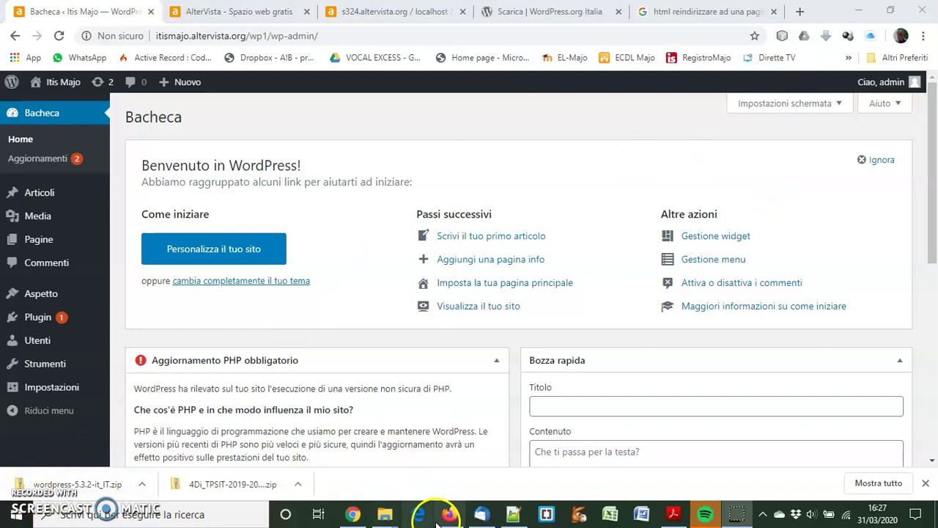
# Reload itismajo.altervista.org in Firefox, still showing the Altervista welcome, then minimise Firefox
pyautogui.click(454, 516)
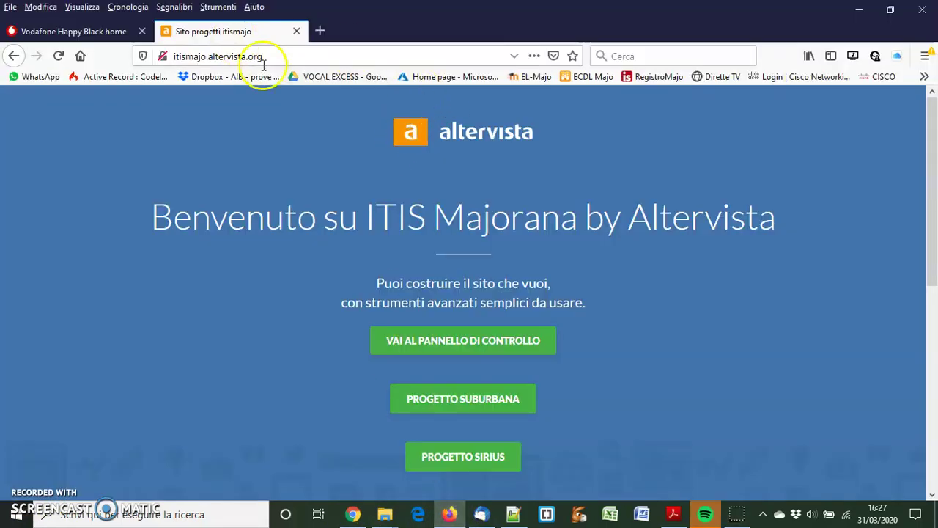
pyautogui.click(287, 56)
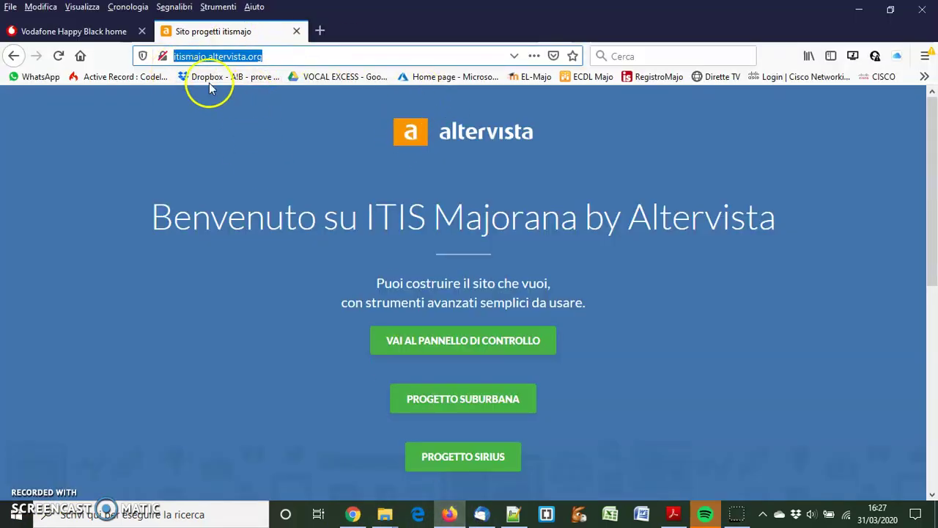
pyautogui.click(275, 130)
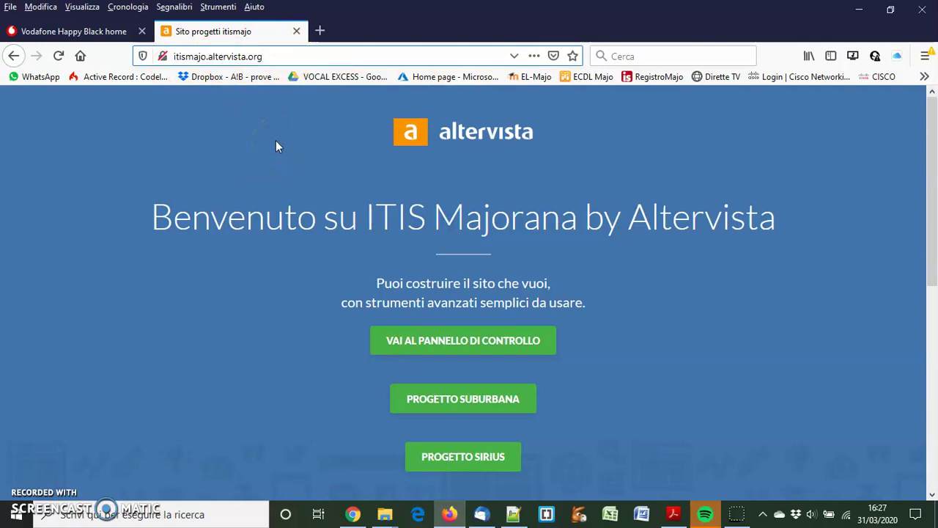
pyautogui.press('Return')
pyautogui.click(360, 173)
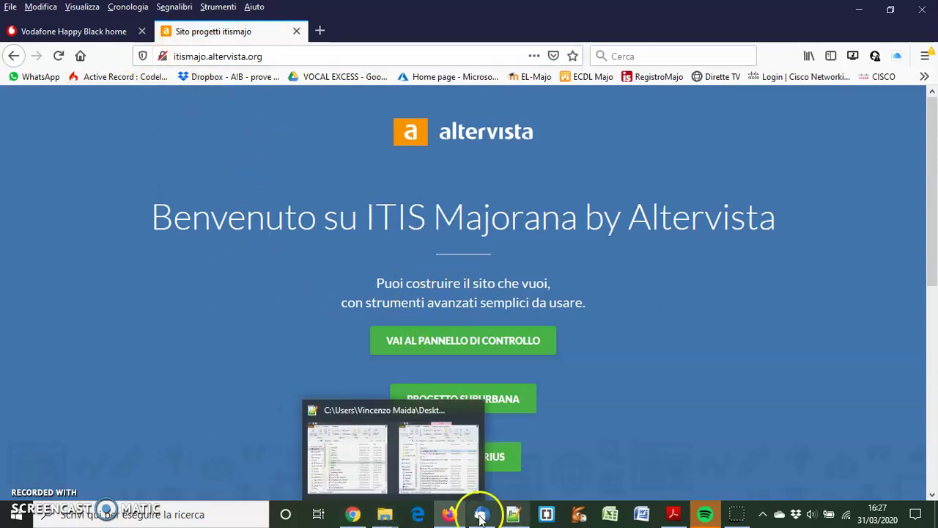
pyautogui.click(448, 515)
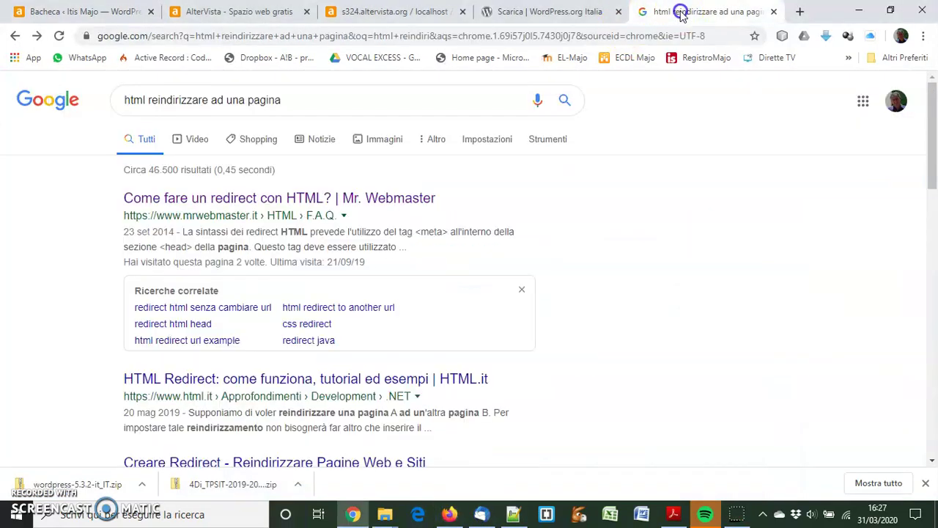
# Open the Mr.Webmaster HTML redirect guide and copy its meta refresh example line
pyautogui.click(680, 12)
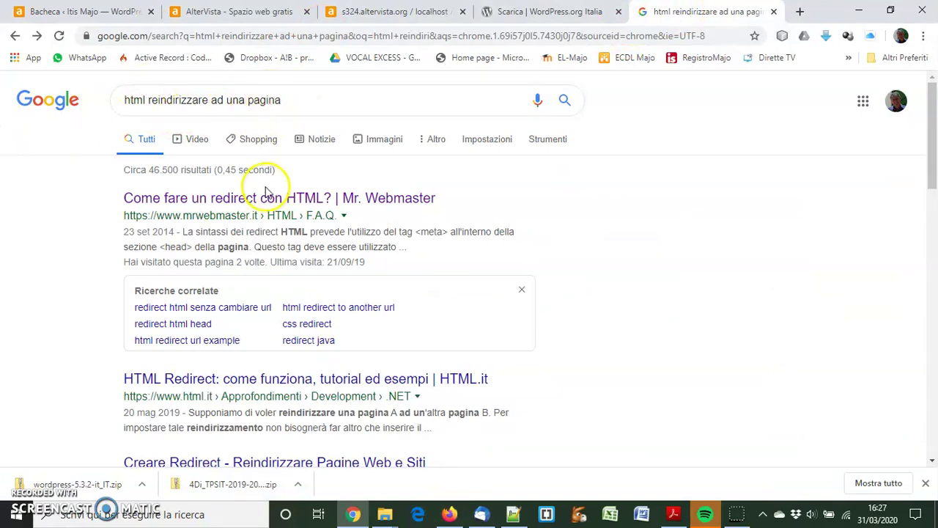
pyautogui.click(244, 199)
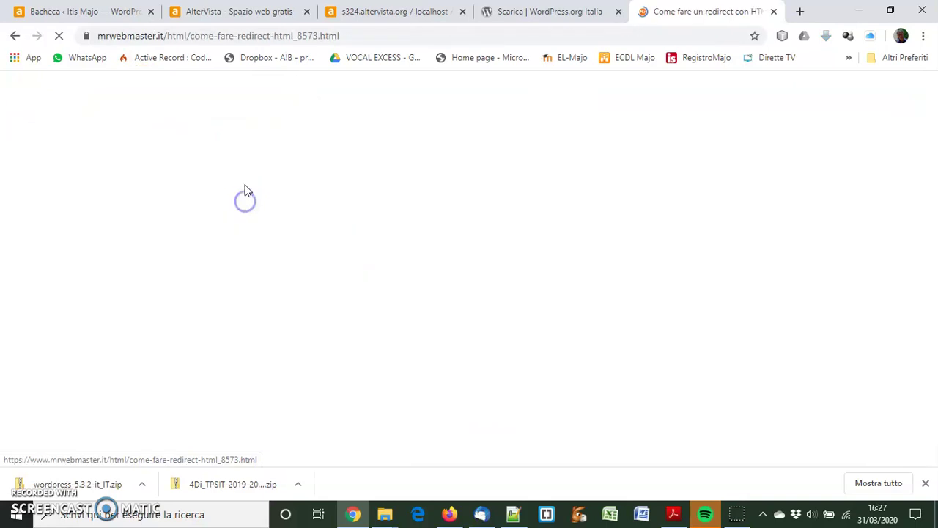
pyautogui.scroll(-5, 190, 312)
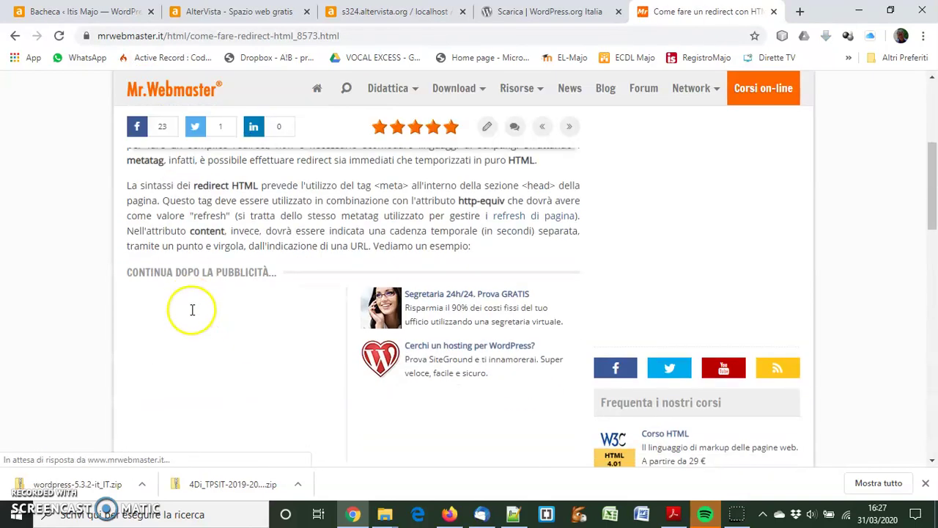
pyautogui.scroll(-2, 190, 311)
pyautogui.scroll(-1, 193, 313)
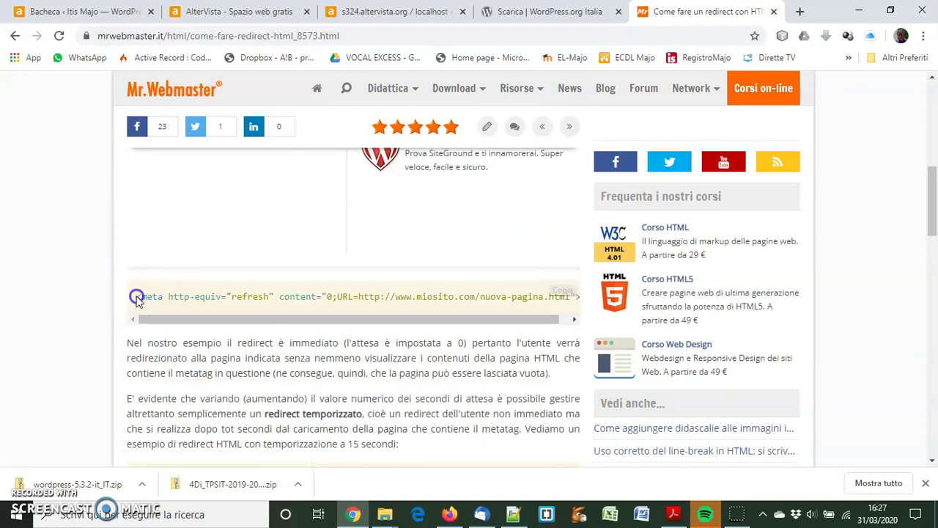
pyautogui.moveTo(137, 294); pyautogui.dragTo(565, 284)
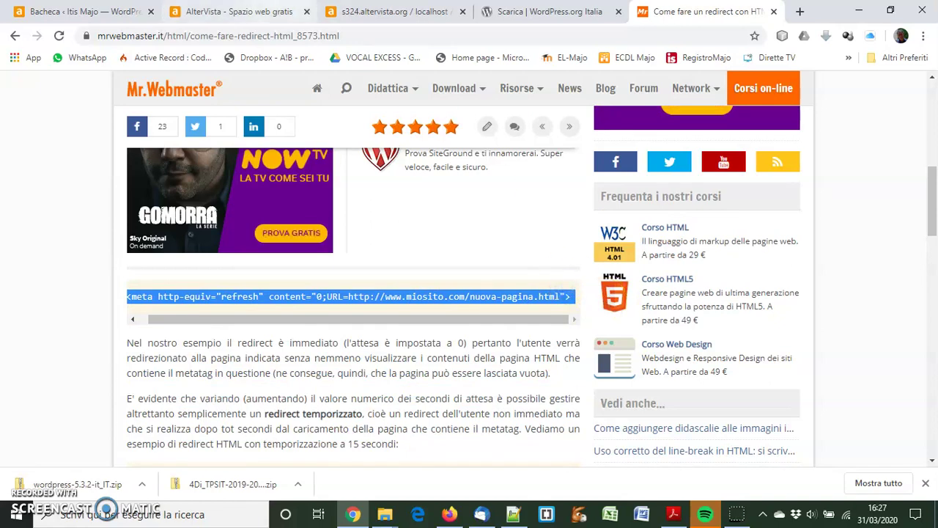
pyautogui.click(227, 13)
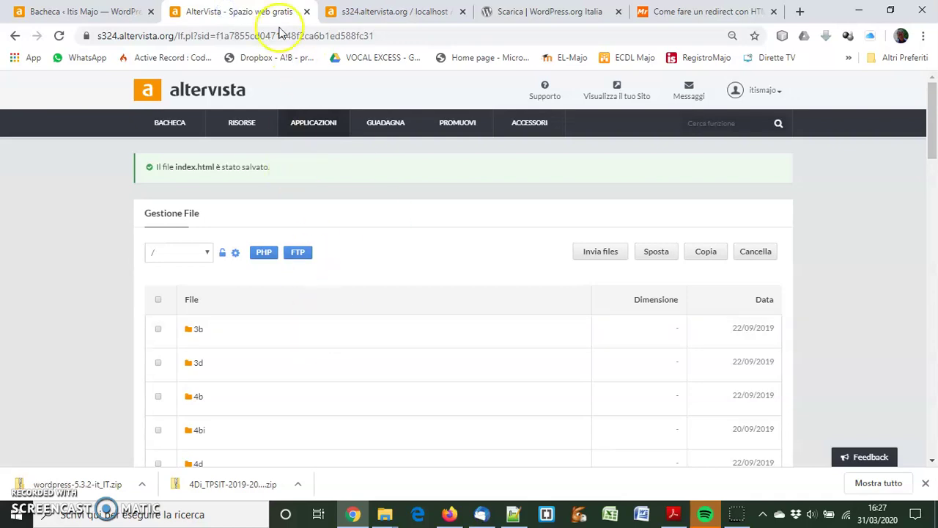
# Find the root index.html in the file manager and open it in the editor
pyautogui.scroll(-10, 333, 357)
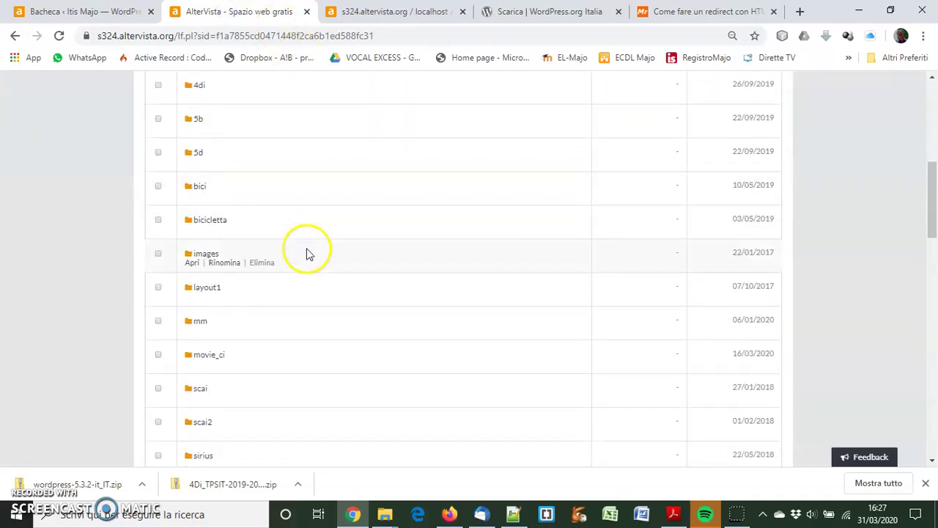
pyautogui.scroll(-4, 334, 236)
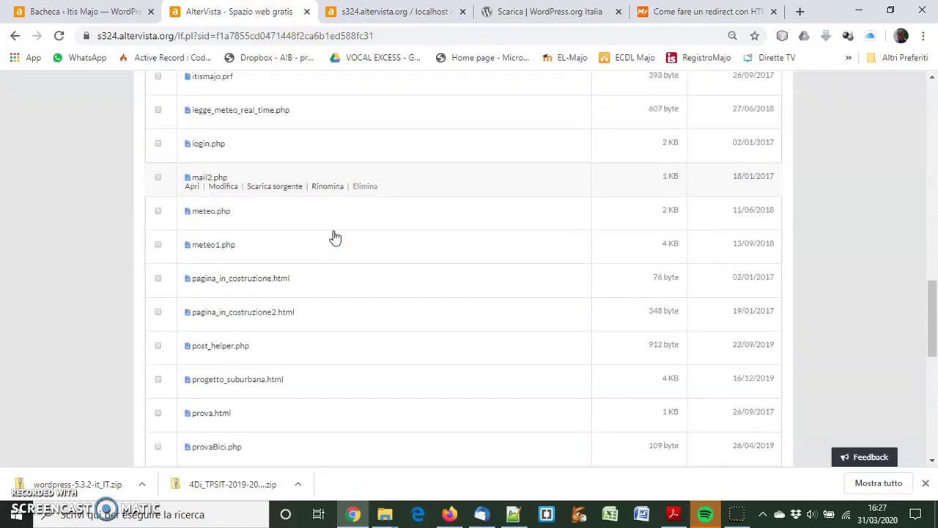
pyautogui.scroll(2, 334, 237)
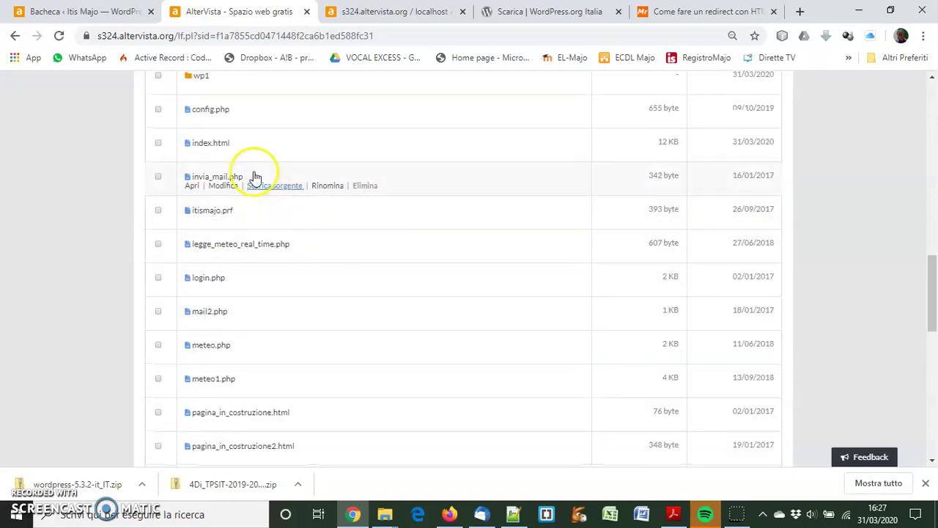
pyautogui.click(222, 153)
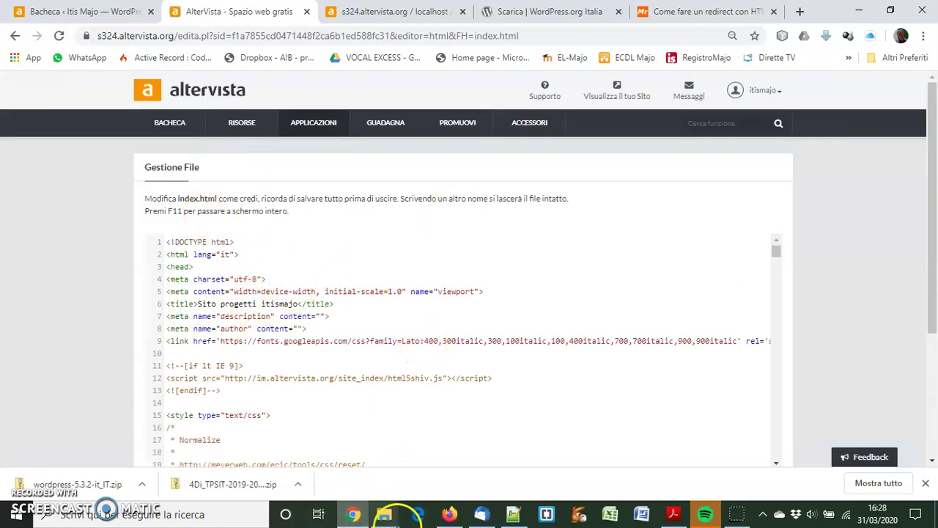
# Paste the copied meta refresh line on a new line after <head> in index.html
pyautogui.click(449, 513)
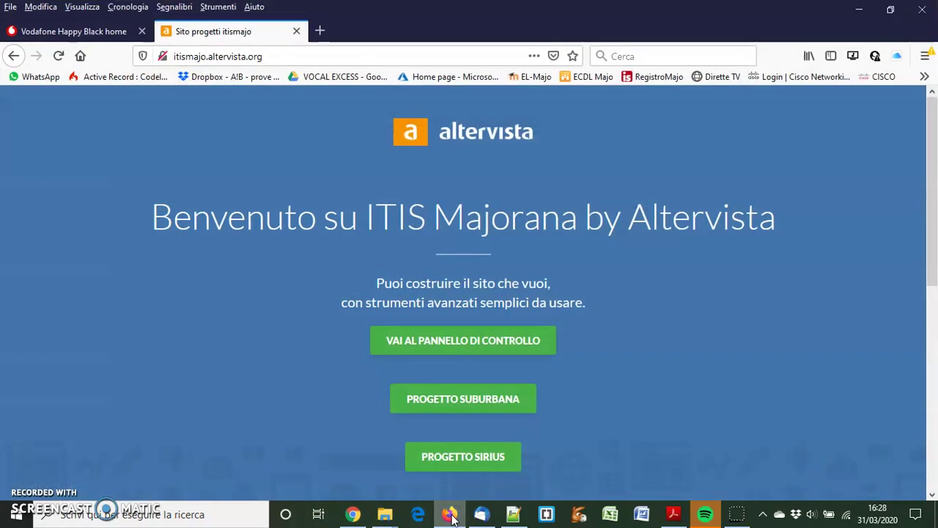
pyautogui.click(449, 514)
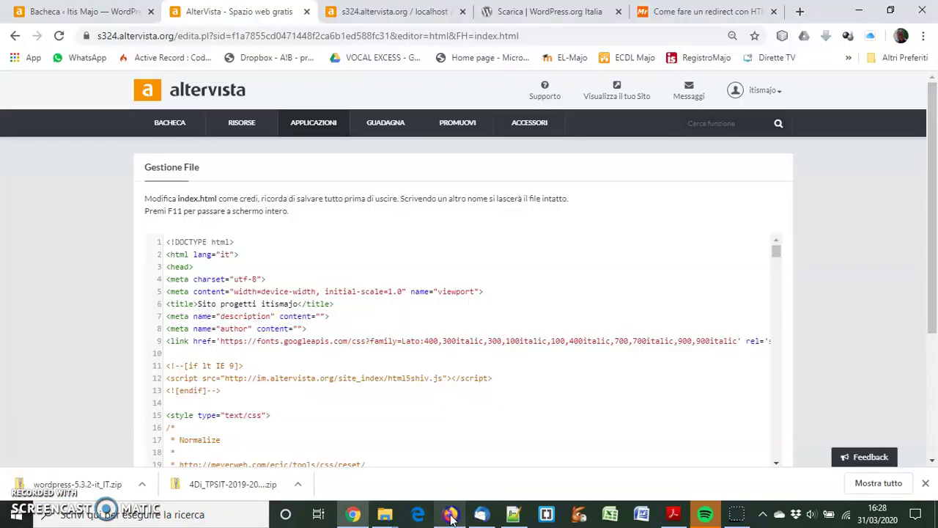
pyautogui.click(226, 268)
pyautogui.press('Return')
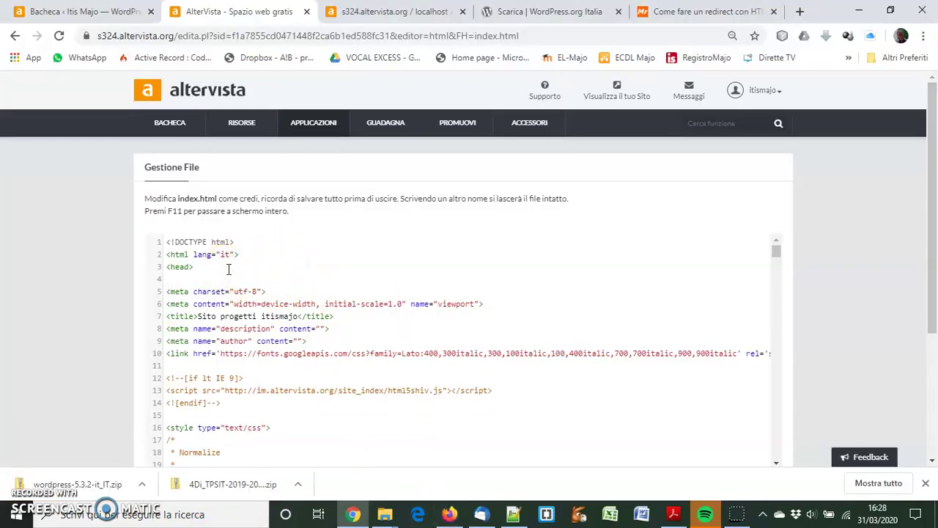
pyautogui.write('<meta http-equiv="refresh" content="0;URL=http://www.miosito.com/nuova-pagina.html"> Copia')
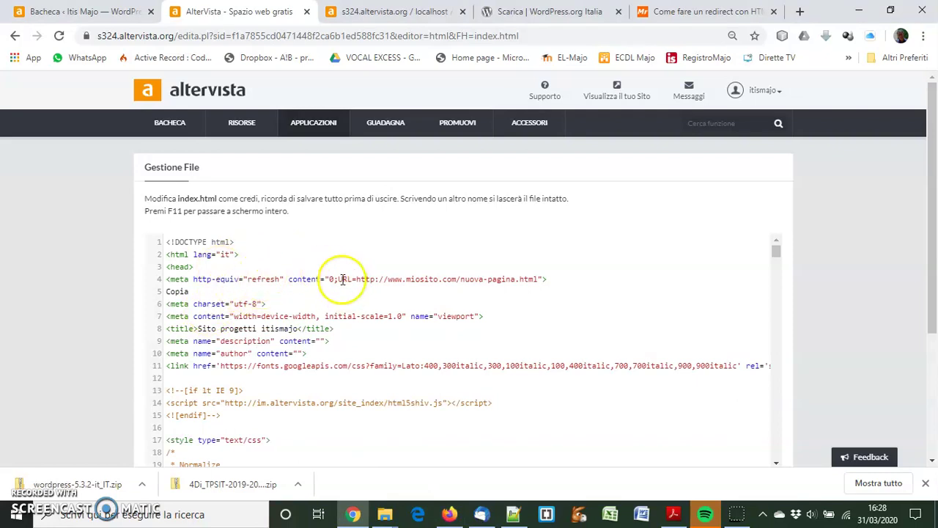
# Point the redirect to itismajo.altervista.org/wp1 with a 5-second delay and save index.html
pyautogui.moveTo(388, 278); pyautogui.dragTo(401, 278)
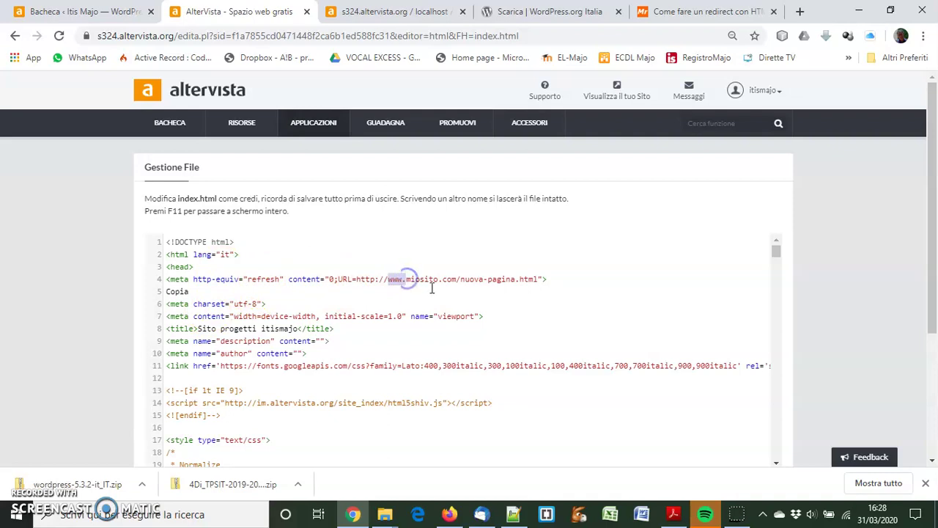
pyautogui.write('itismajo.altervista')
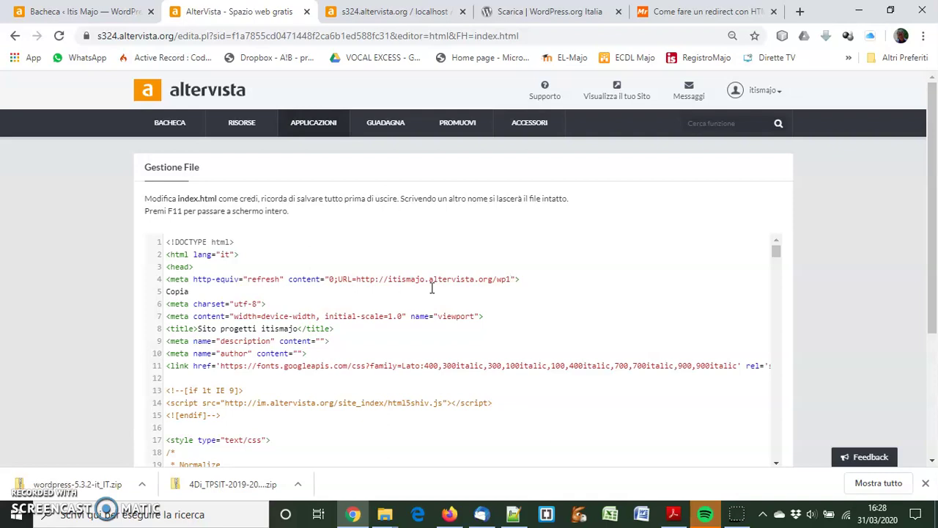
pyautogui.click(334, 279)
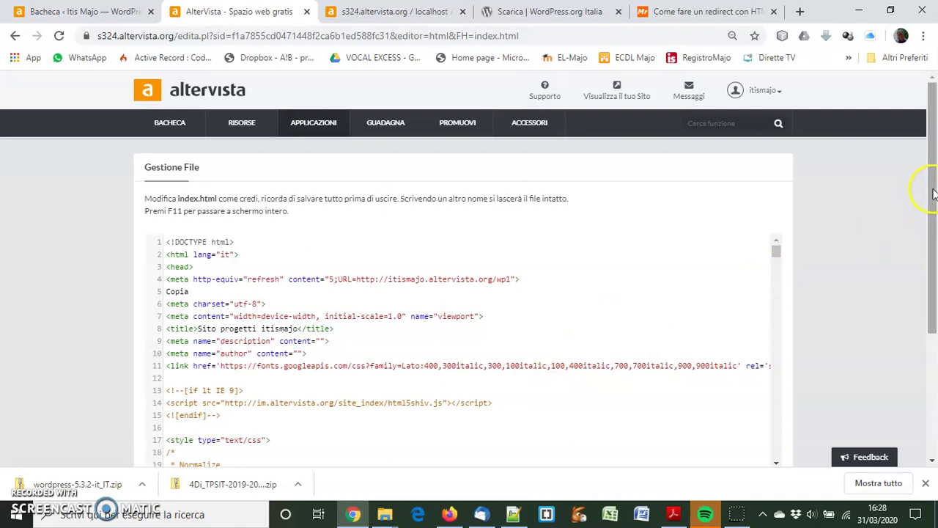
pyautogui.scroll(-3, 929, 192)
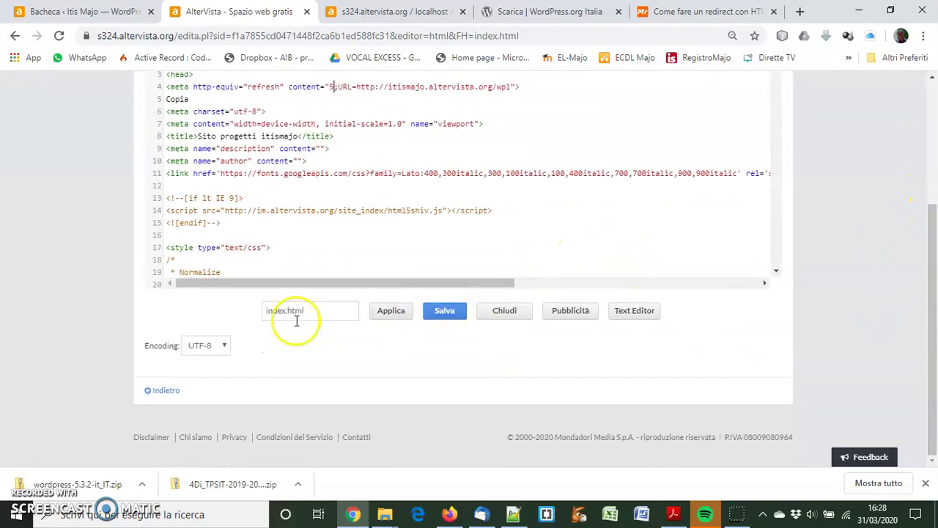
pyautogui.click(400, 312)
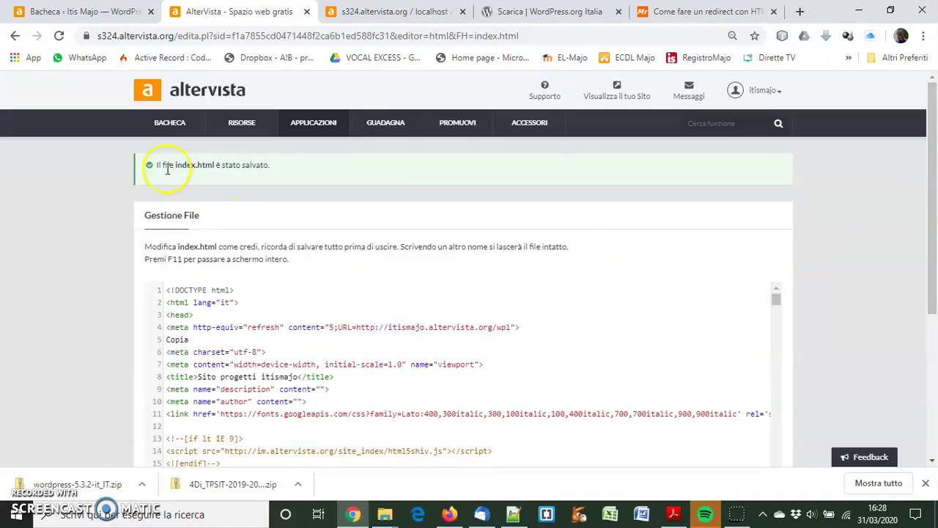
pyautogui.click(447, 515)
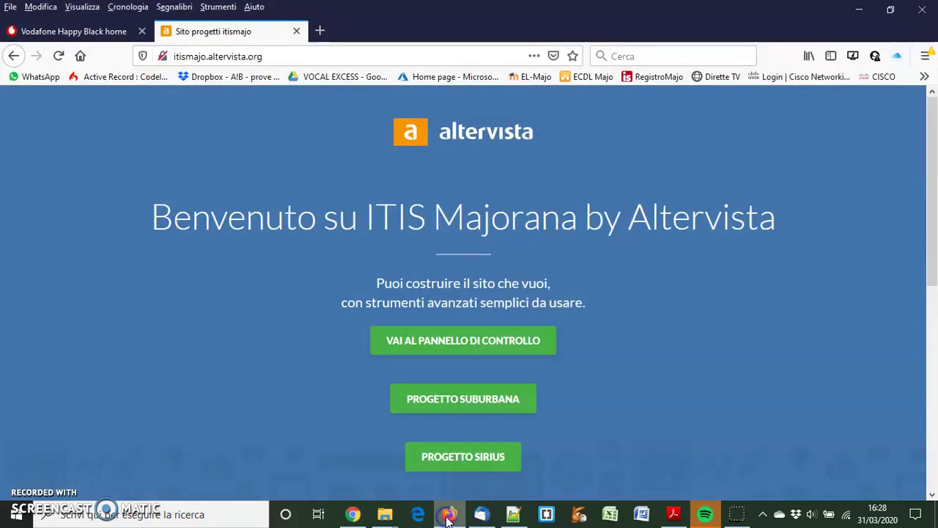
# Reload itismajo.altervista.org and confirm it redirects to the Itis Majo blog at /wp1
pyautogui.click(58, 58)
pyautogui.click(57, 189)
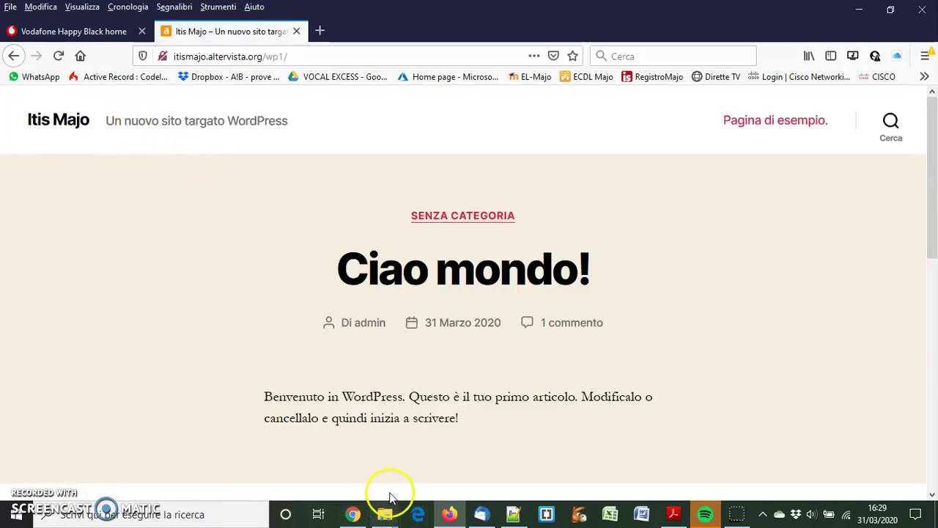
# Delete the stray 'Copia' line on line 5 of index.html and save the file
pyautogui.click(353, 514)
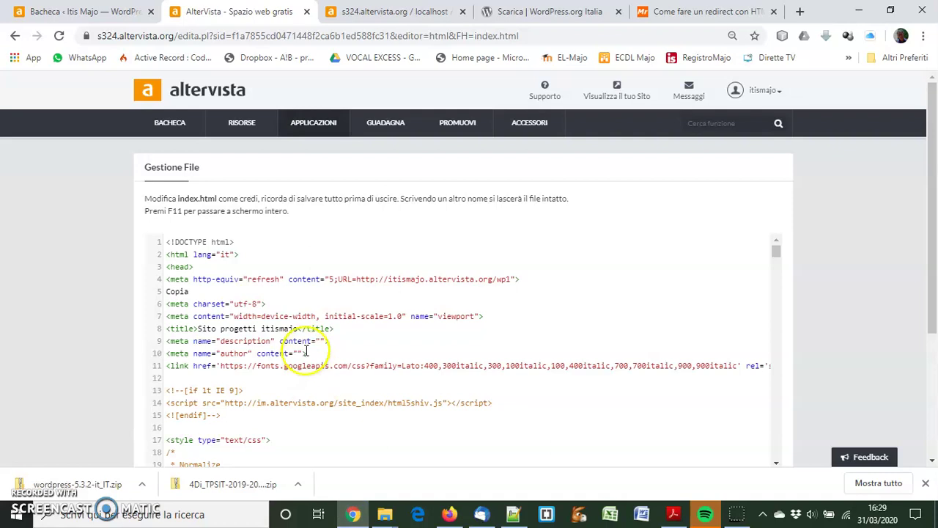
pyautogui.moveTo(167, 291); pyautogui.dragTo(242, 298)
pyautogui.press('BackSpace')
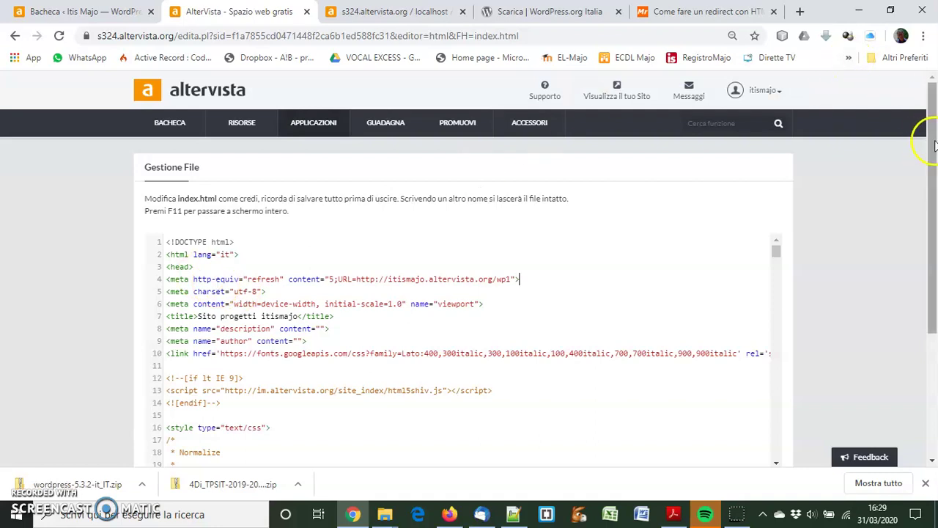
pyautogui.scroll(-3, 915, 274)
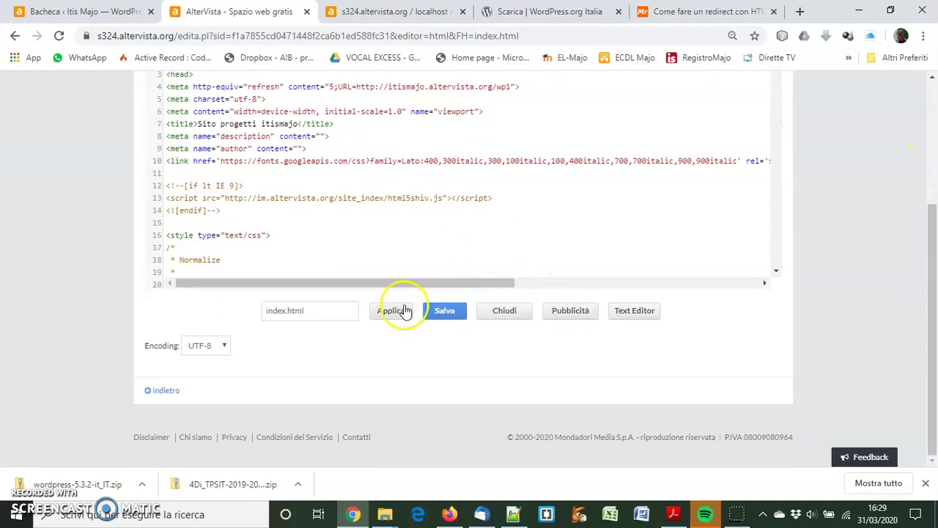
pyautogui.click(405, 311)
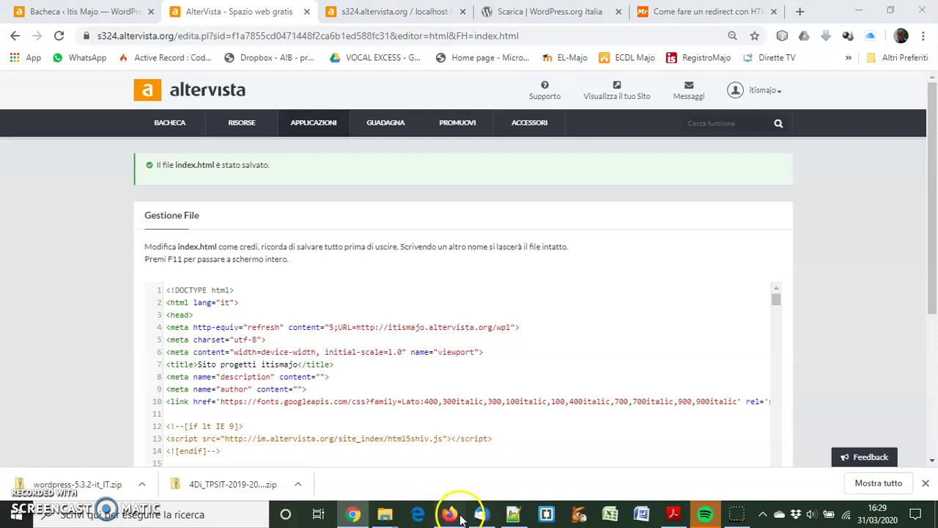
pyautogui.click(460, 517)
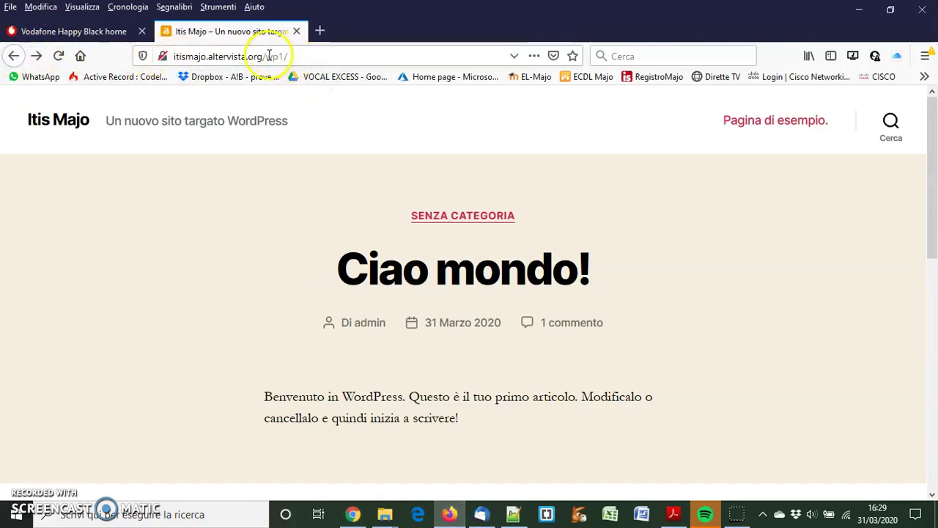
# Remove 'wp1/' from the address to load the root itismajo.altervista.org page
pyautogui.moveTo(267, 56); pyautogui.dragTo(350, 59)
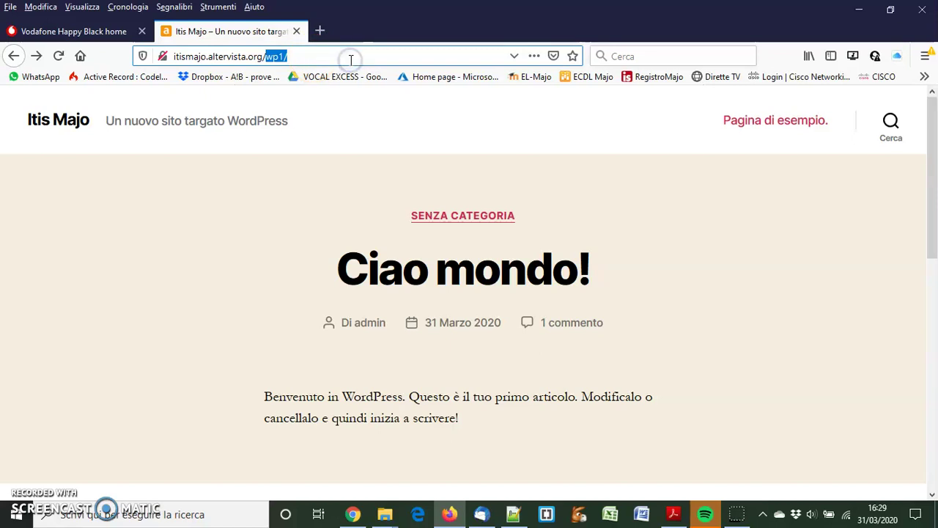
pyautogui.press('BackSpace')
pyautogui.press('Return')
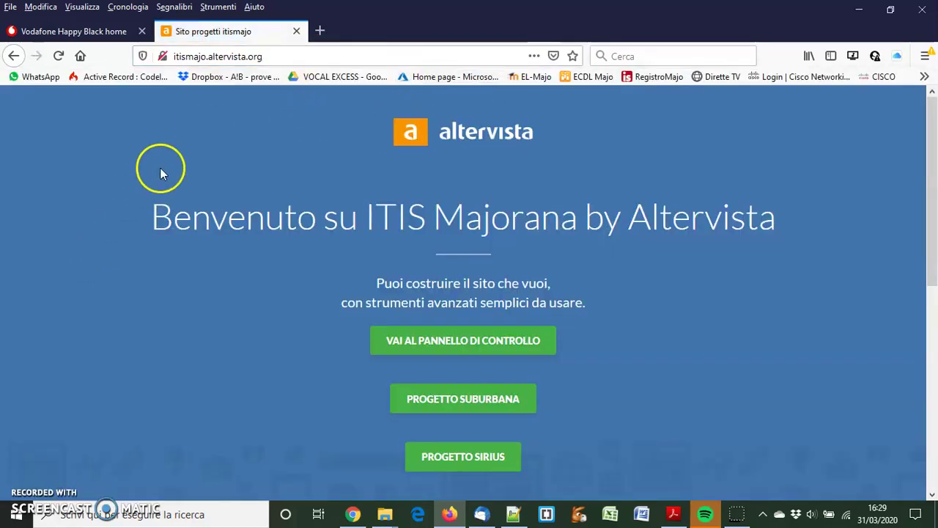